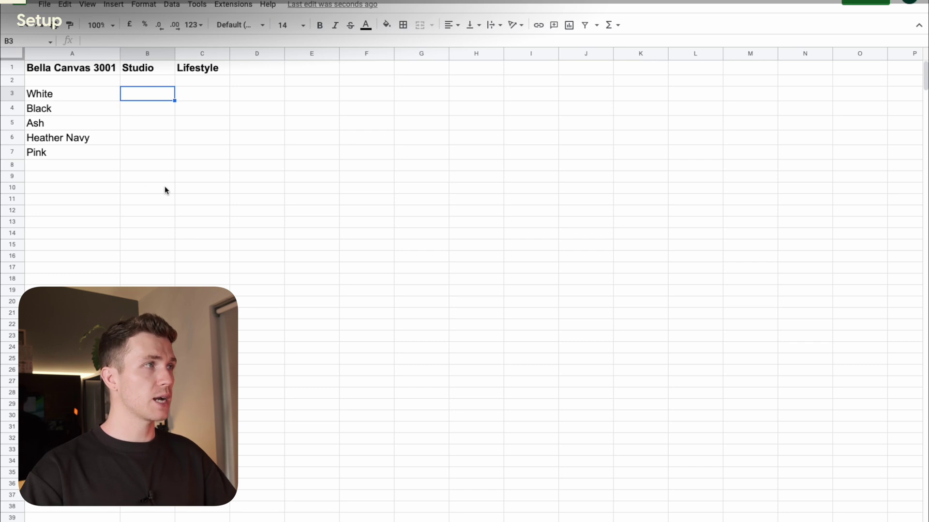
- Step through the Bella Canvas 3001 colour entries from White down to Pink
{"action": "left_click", "coordinate": [97, 67]}
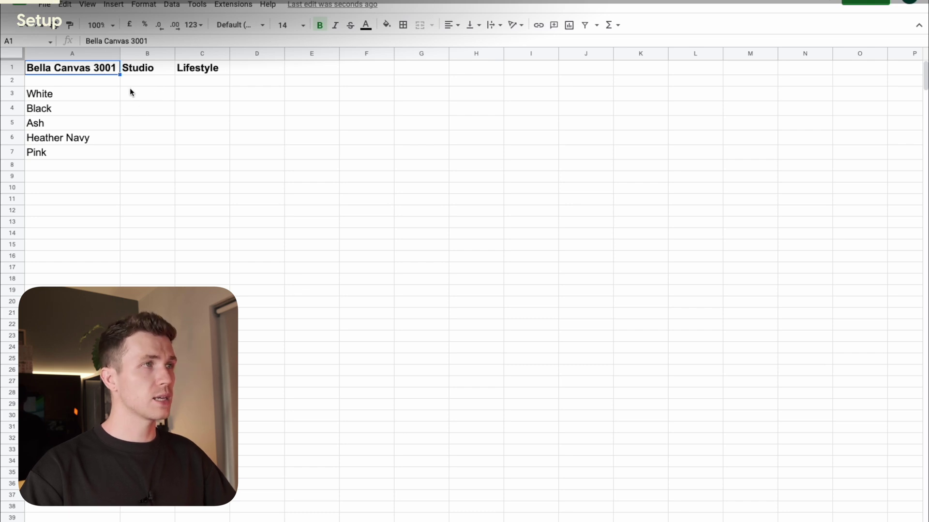
{"action": "left_click", "coordinate": [88, 94]}
{"action": "left_click", "coordinate": [75, 104]}
{"action": "left_click", "coordinate": [68, 122]}
{"action": "left_click", "coordinate": [65, 143]}
{"action": "left_click", "coordinate": [60, 154]}
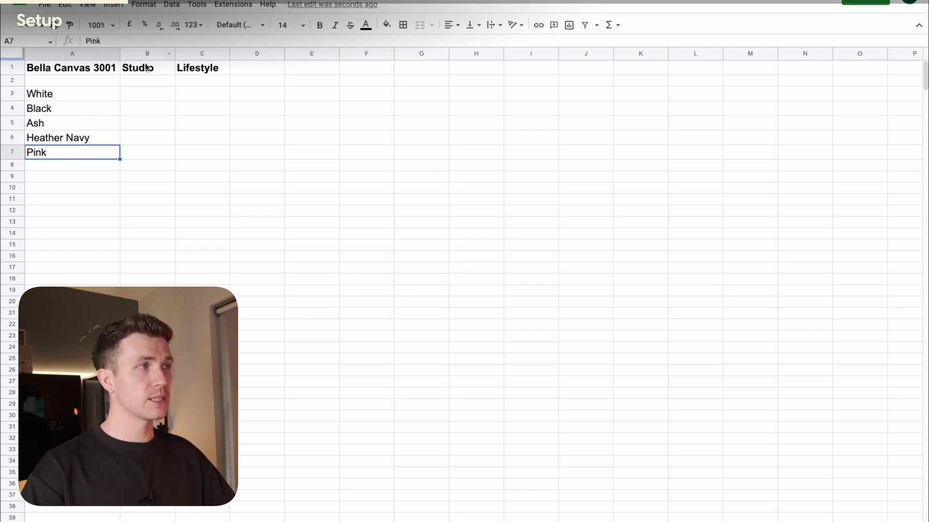
- Highlight the Studio and Lifestyle column cells, then select the Studio heading
{"action": "left_click_drag", "start_coordinate": [146, 69], "coordinate": [145, 141]}
{"action": "left_click_drag", "start_coordinate": [200, 69], "coordinate": [199, 151]}
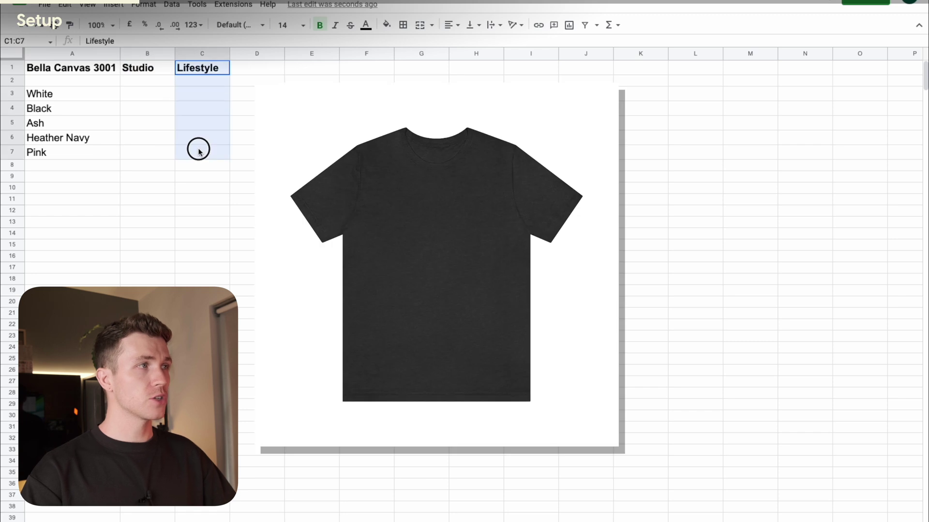
{"action": "left_click", "coordinate": [135, 69]}
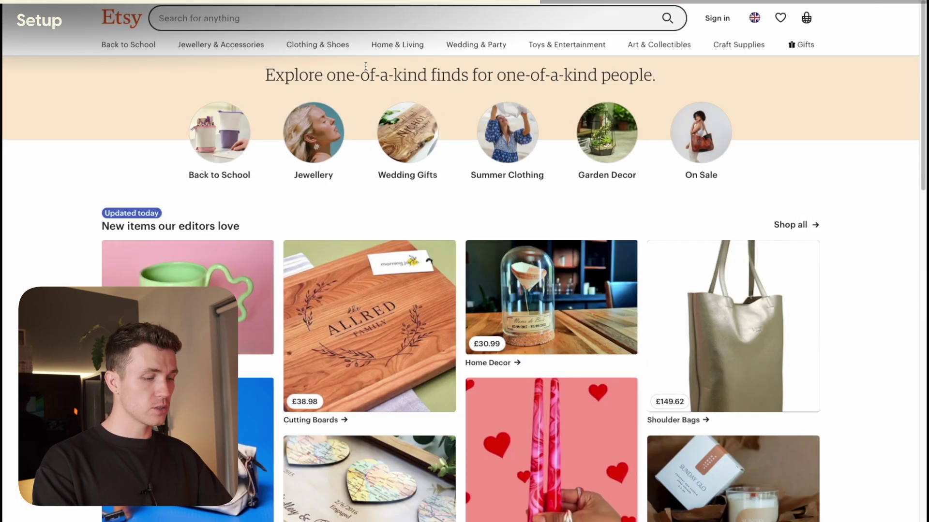
- Search Etsy for 'bella canvas 3001 white' mockups
{"action": "left_click", "coordinate": [353, 19]}
{"action": "type", "text": "bel"}
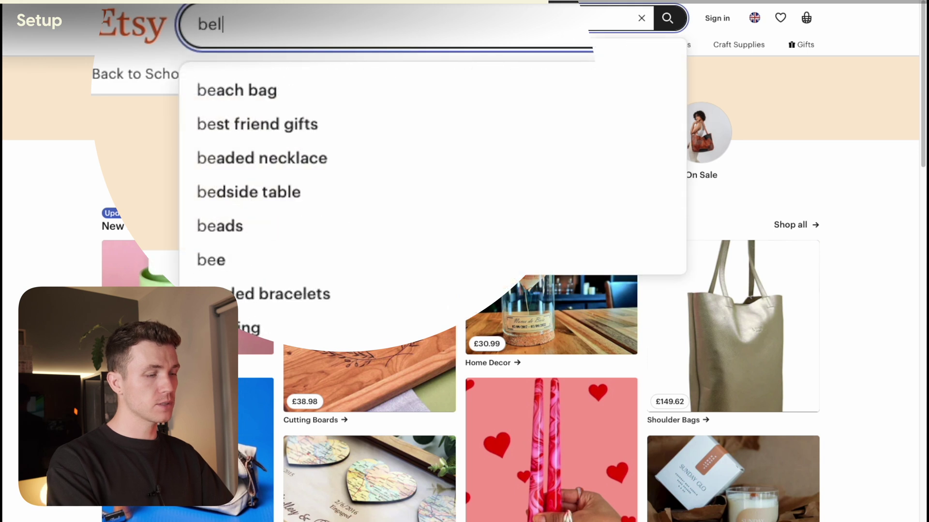
{"action": "type", "text": "la canvas "}
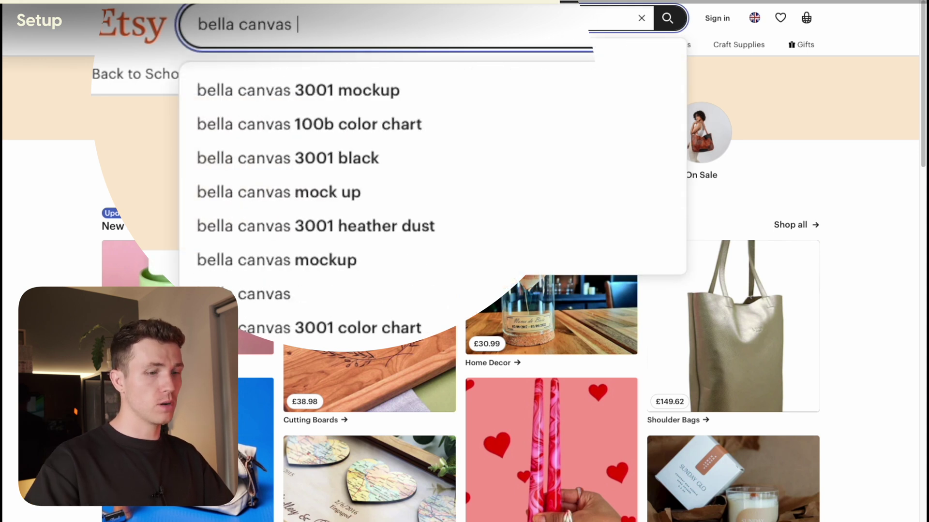
{"action": "type", "text": "3001"}
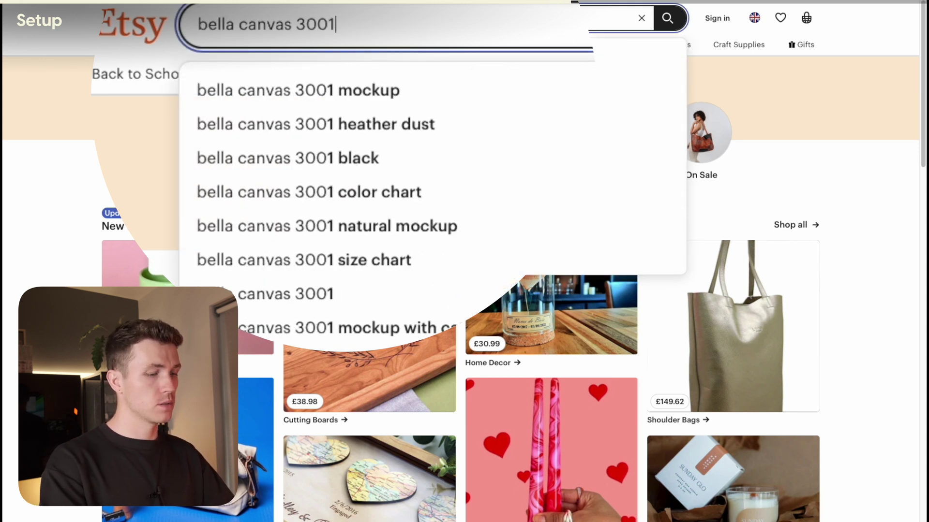
{"action": "type", "text": " white"}
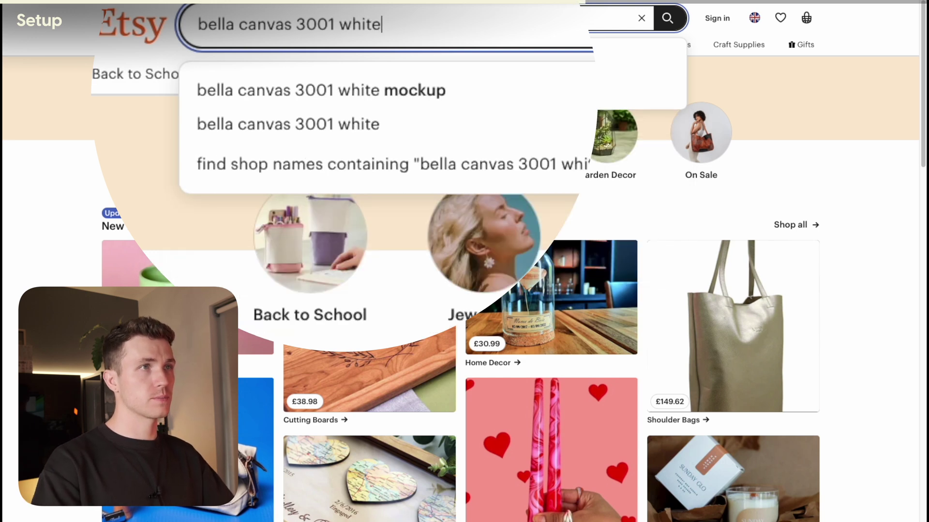
{"action": "key", "text": "Down"}
{"action": "key", "text": "Return"}
- Open the Smooth Studio Bella Canvas 3001 listing and add it to the basket
{"action": "scroll", "coordinate": [329, 296], "scroll_direction": "down", "scroll_amount": 5}
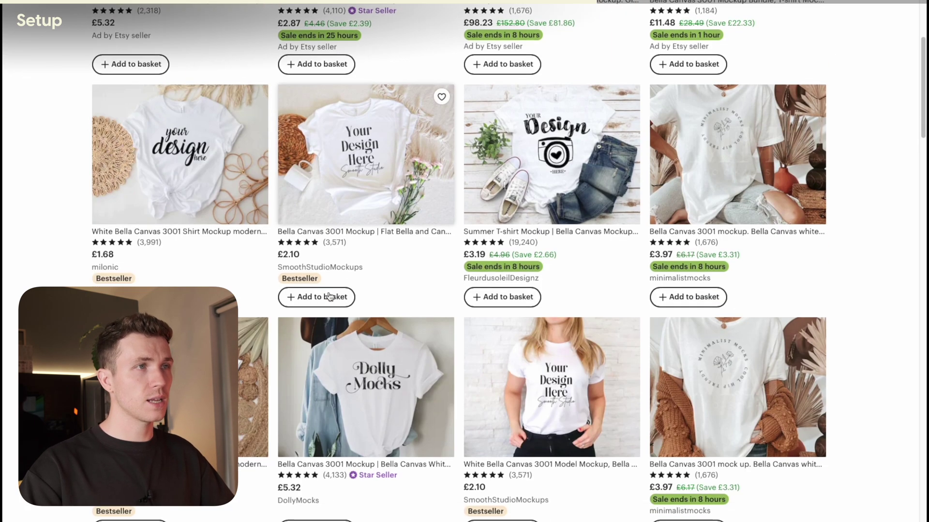
{"action": "scroll", "coordinate": [328, 296], "scroll_direction": "up", "scroll_amount": 2}
{"action": "left_click", "coordinate": [328, 297]}
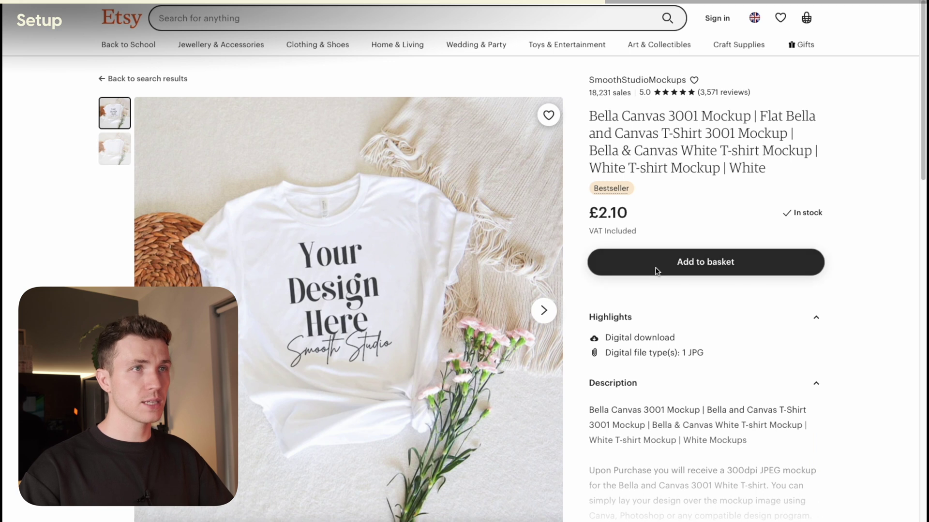
{"action": "left_click", "coordinate": [657, 271]}
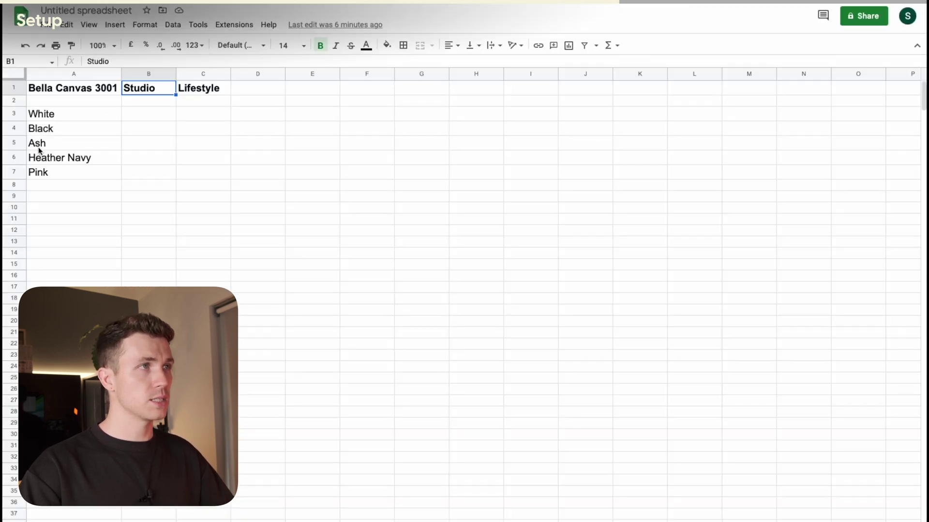
- Insert a ✅ check-mark emoji into C3, the White shirt's Lifestyle cell
{"action": "left_click_drag", "start_coordinate": [68, 114], "coordinate": [169, 119]}
{"action": "left_click", "coordinate": [195, 120]}
{"action": "double_click", "coordinate": [196, 119]}
{"action": "key", "text": "ctrl+super+space"}
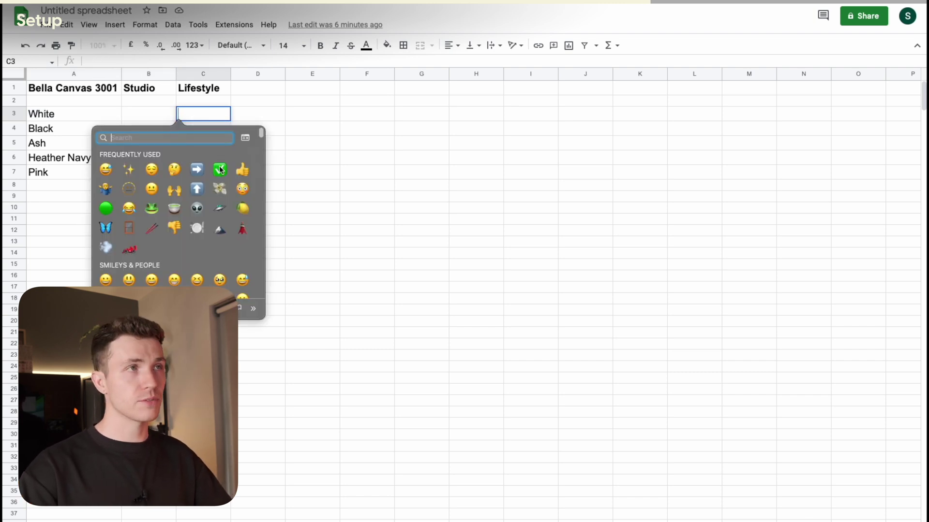
{"action": "left_click", "coordinate": [219, 168]}
{"action": "left_click", "coordinate": [191, 179]}
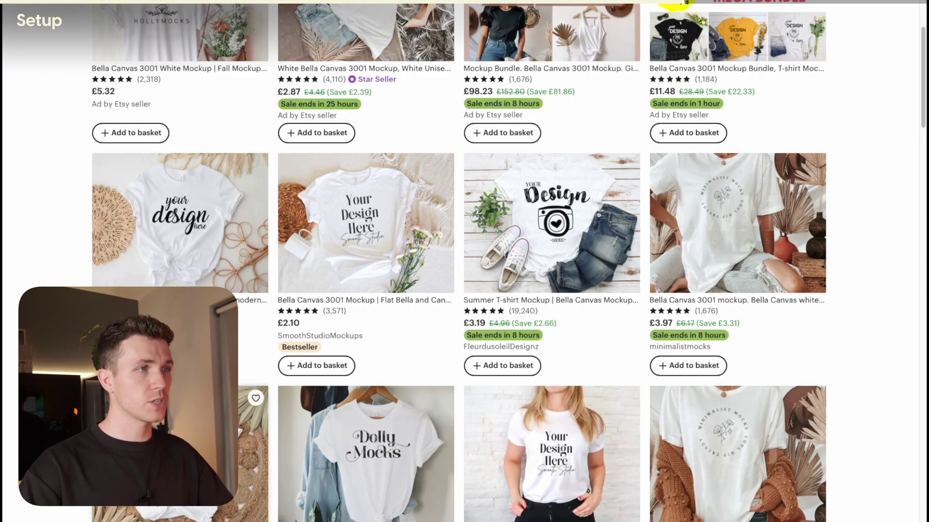
- Open the Dolly Mocks listing and scroll through the DollyMocks shop page
{"action": "left_click", "coordinate": [366, 435]}
{"action": "left_click", "coordinate": [624, 78]}
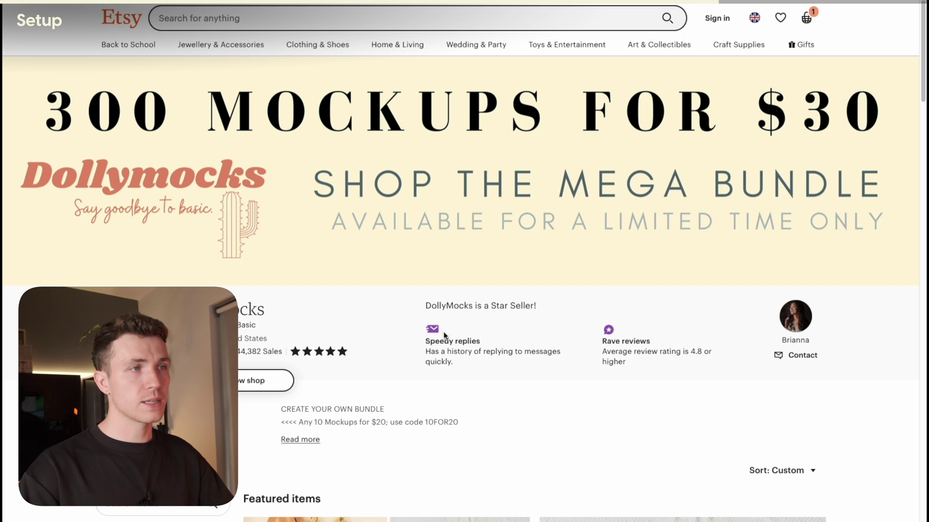
{"action": "scroll", "coordinate": [483, 291], "scroll_direction": "down", "scroll_amount": 5}
{"action": "scroll", "coordinate": [444, 338], "scroll_direction": "up", "scroll_amount": 5}
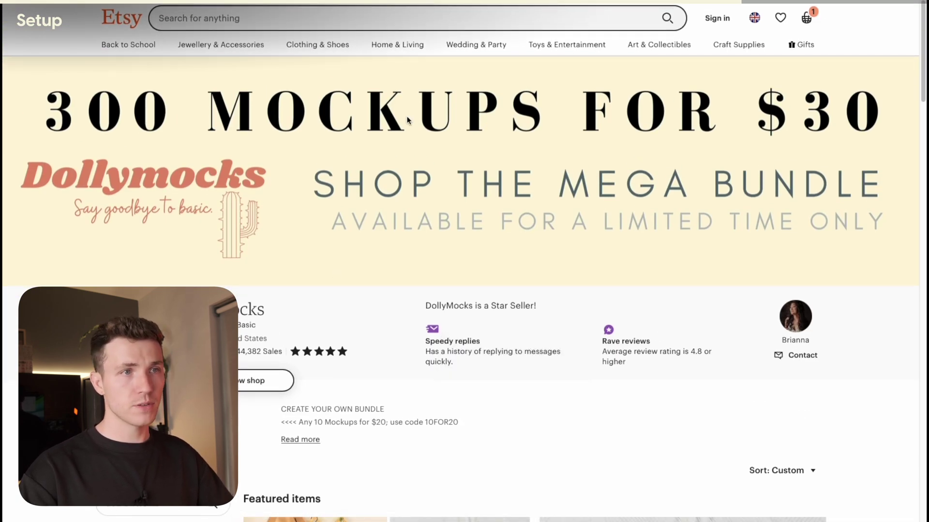
{"action": "scroll", "coordinate": [556, 333], "scroll_direction": "down", "scroll_amount": 1}
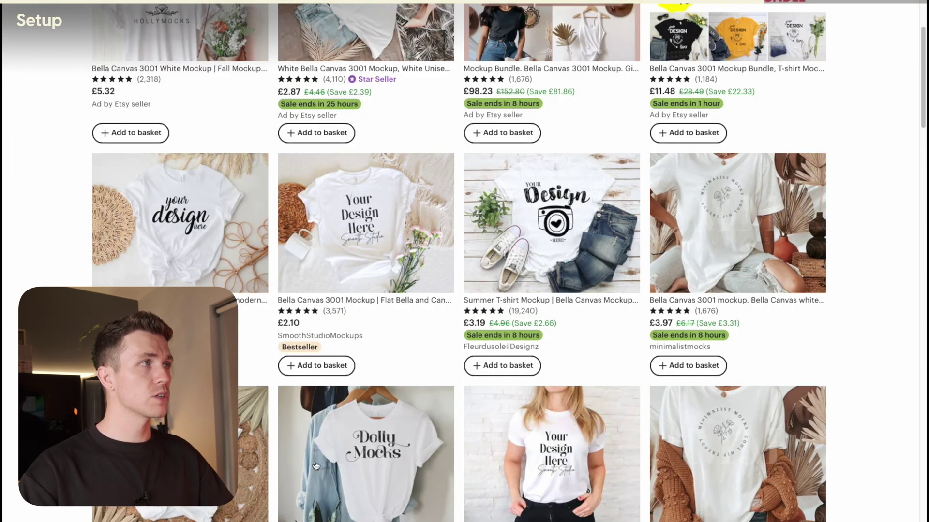
{"action": "scroll", "coordinate": [866, 493], "scroll_direction": "up", "scroll_amount": 3}
{"action": "scroll", "coordinate": [864, 490], "scroll_direction": "up", "scroll_amount": 2}
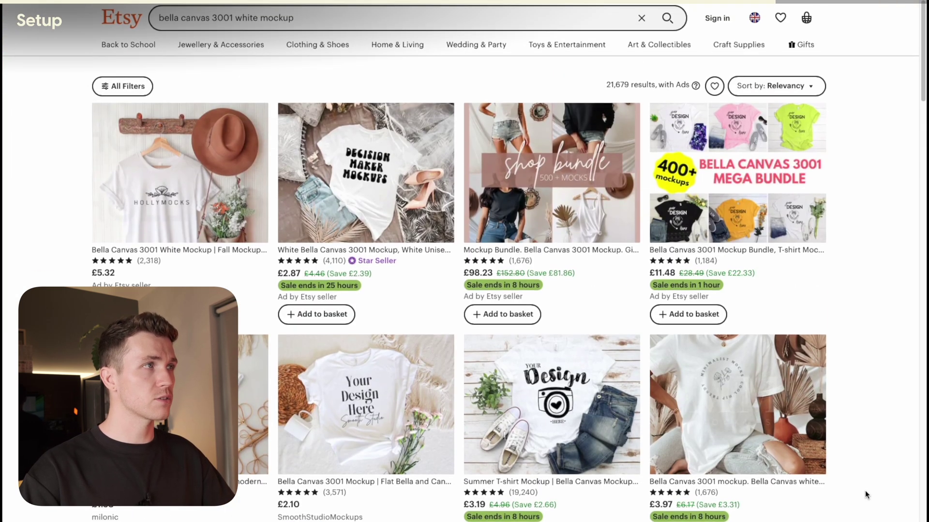
{"action": "scroll", "coordinate": [865, 458], "scroll_direction": "down", "scroll_amount": 10}
{"action": "scroll", "coordinate": [866, 459], "scroll_direction": "down", "scroll_amount": 12}
{"action": "scroll", "coordinate": [869, 477], "scroll_direction": "down", "scroll_amount": 9}
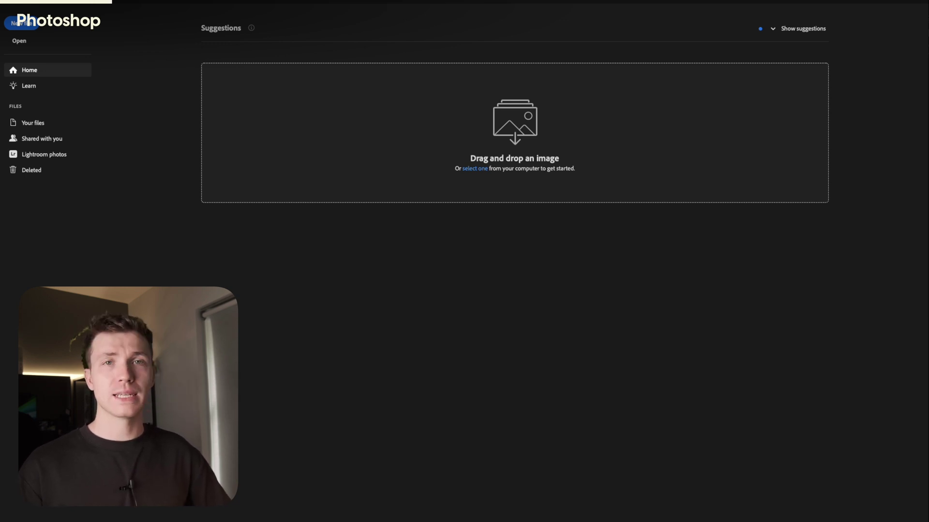
- Open the New Document dialog, which shows Untitled-1 at 2700 × 2025 px
{"action": "key", "text": "ctrl+n"}
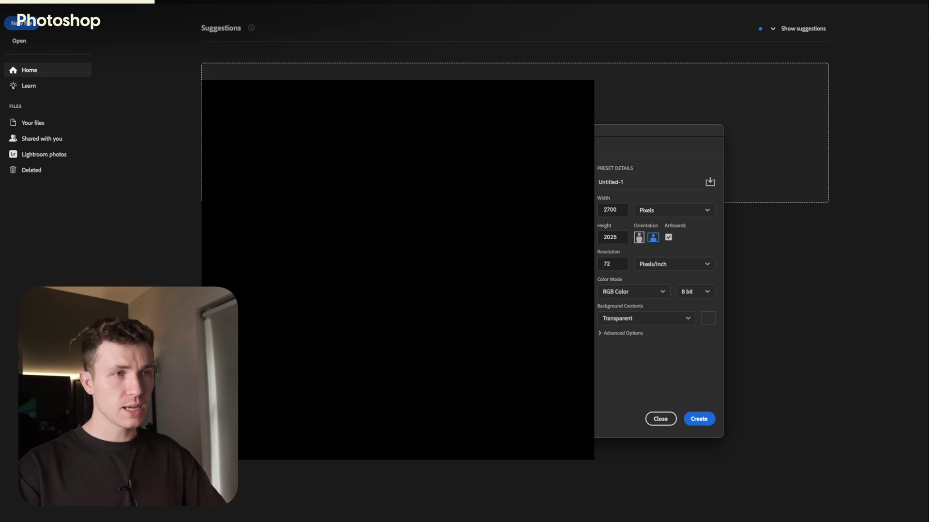
- Create a 2700 × 2025 px transparent document with Artboards left on
{"action": "left_click", "coordinate": [606, 212]}
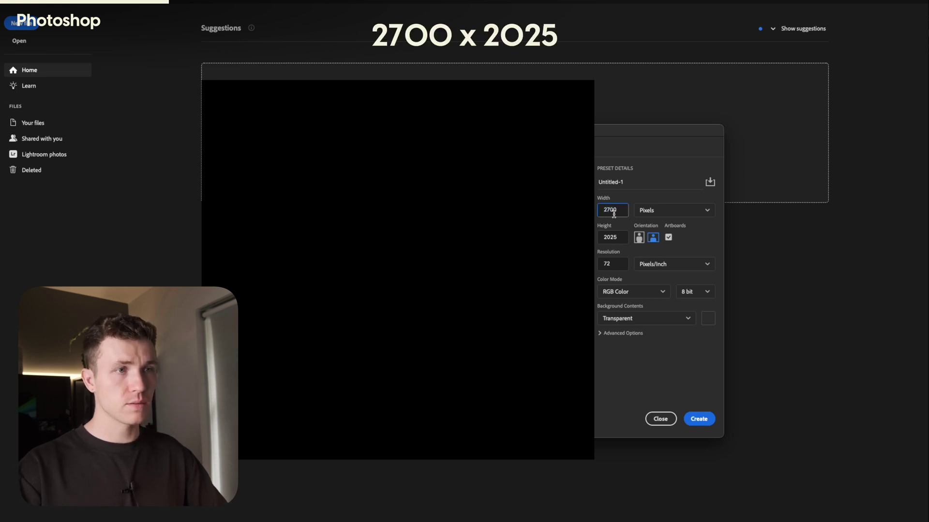
{"action": "left_click", "coordinate": [603, 237]}
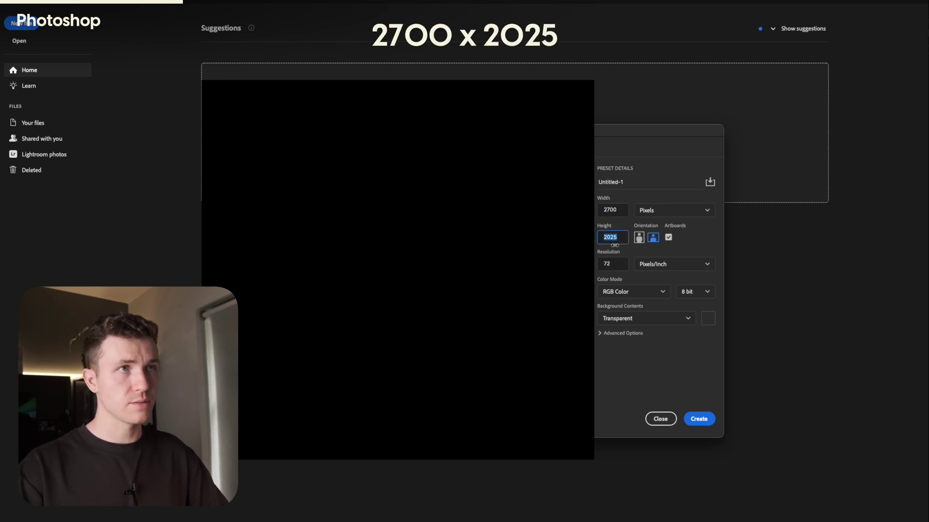
{"action": "left_click", "coordinate": [669, 238]}
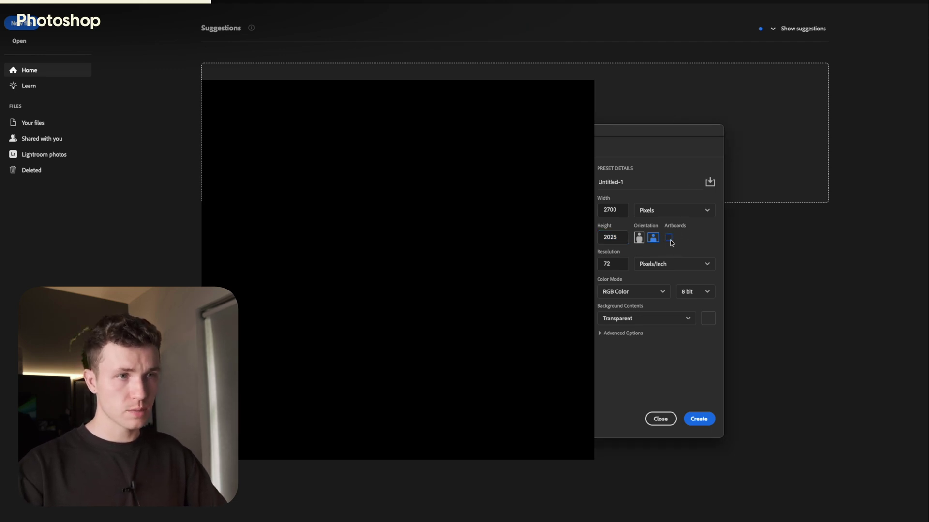
{"action": "left_click", "coordinate": [669, 239]}
{"action": "left_click", "coordinate": [699, 419]}
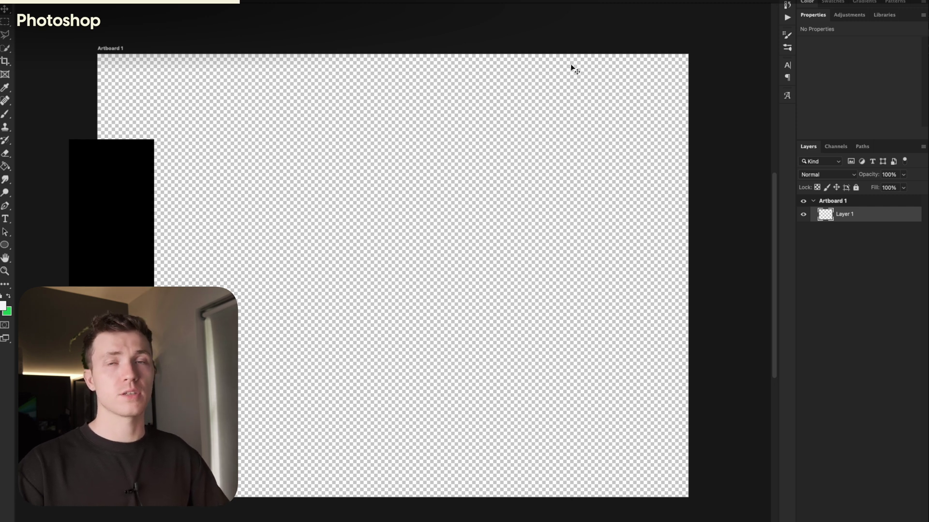
- Place the BC.JPEG shirt photo and enlarge it to fill the artboard
{"action": "left_click_drag", "start_coordinate": [321, 182], "coordinate": [403, 139]}
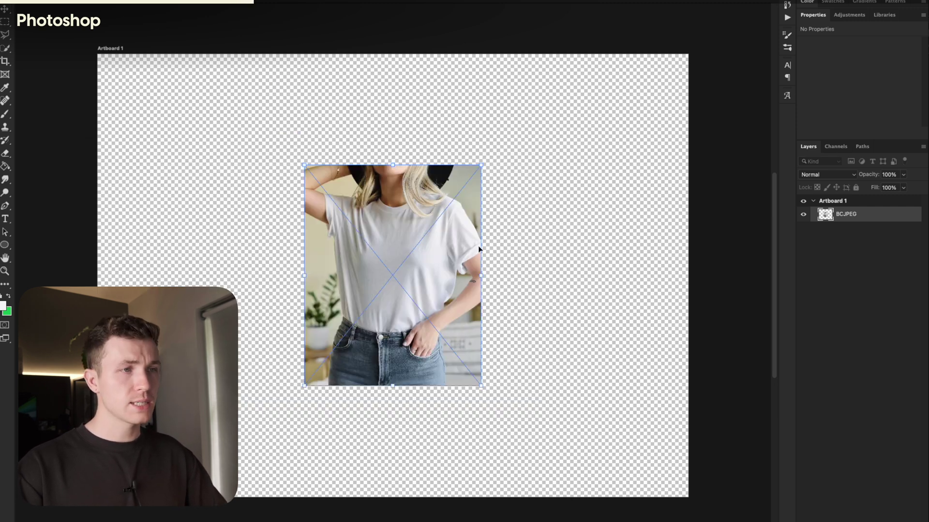
{"action": "left_click_drag", "start_coordinate": [478, 249], "coordinate": [686, 273]}
{"action": "left_click_drag", "start_coordinate": [306, 277], "coordinate": [99, 273]}
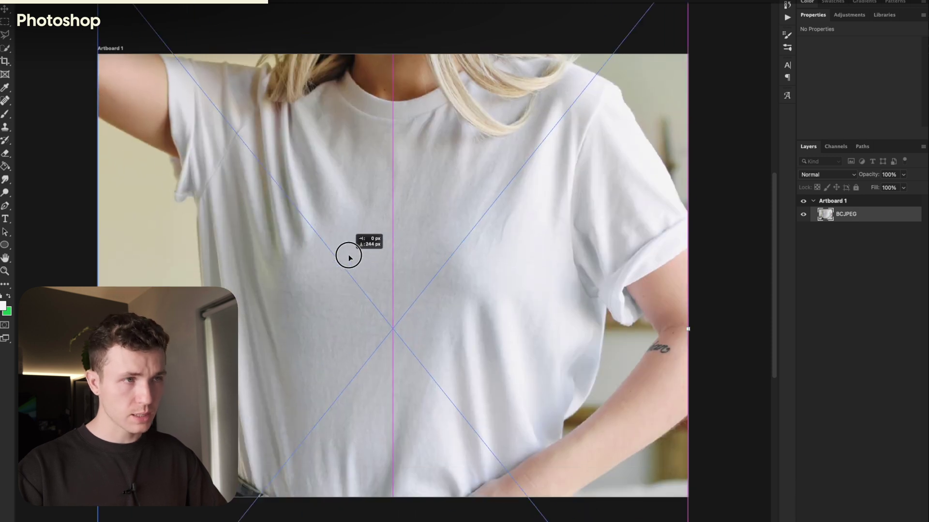
{"action": "key", "text": "Return"}
{"action": "key", "text": "super+Tab"}
- Bring in the Example1 turtle artwork, shrink it, tilt it slightly and position it on the chest
{"action": "left_click", "coordinate": [158, 150]}
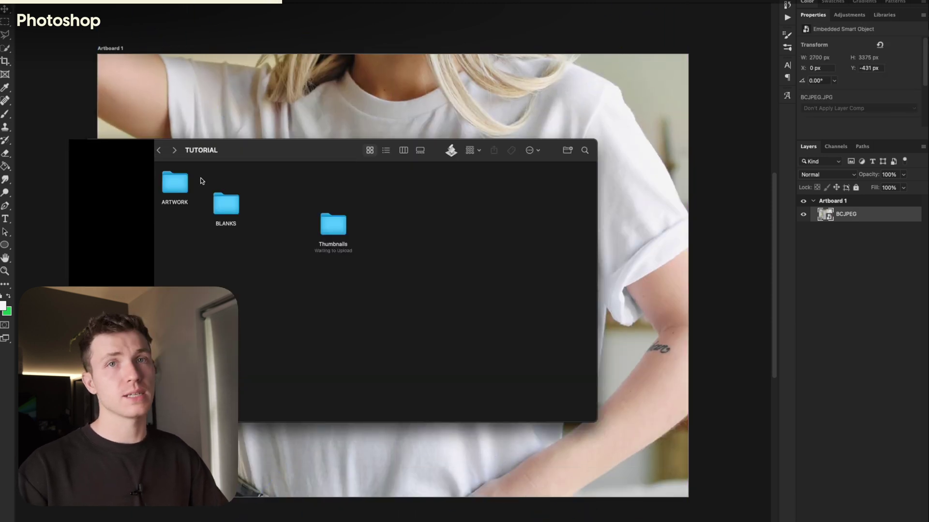
{"action": "double_click", "coordinate": [187, 184]}
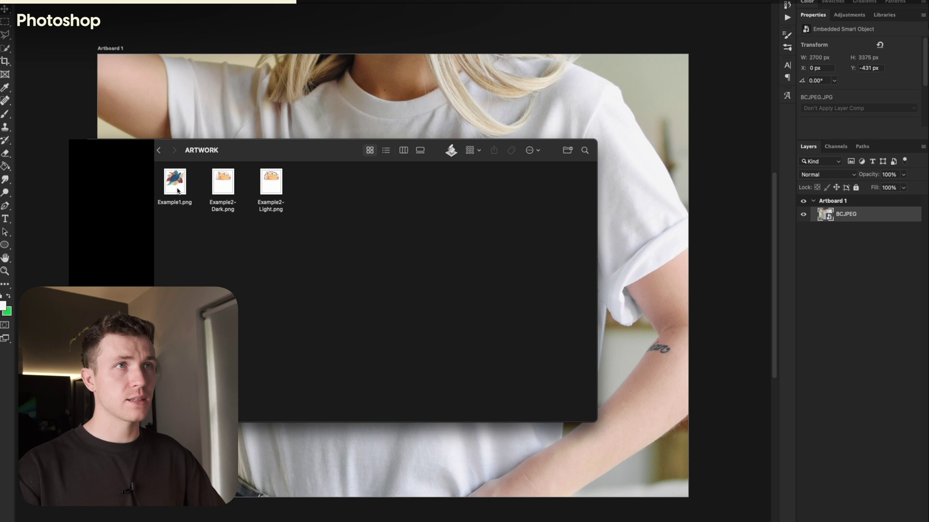
{"action": "left_click_drag", "start_coordinate": [178, 191], "coordinate": [259, 90]}
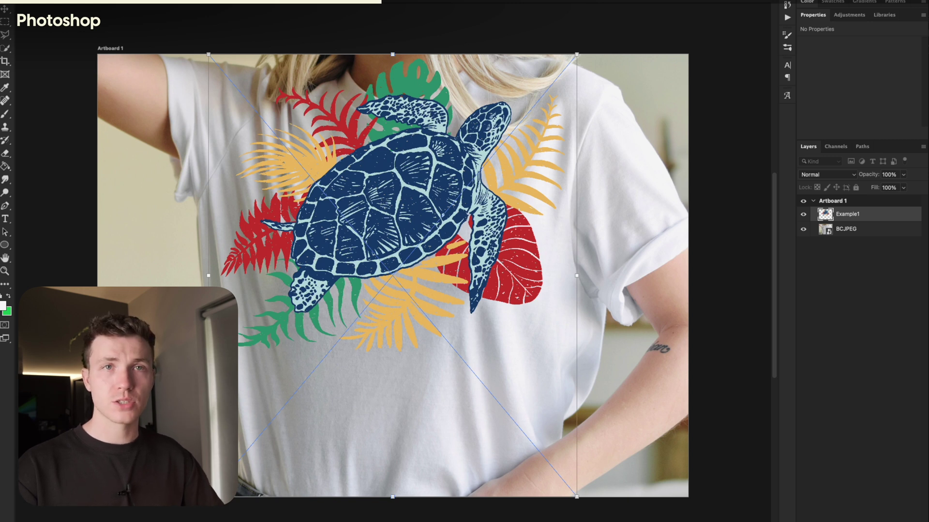
{"action": "left_click_drag", "start_coordinate": [577, 56], "coordinate": [521, 123]}
{"action": "left_click_drag", "start_coordinate": [358, 93], "coordinate": [387, 92]}
{"action": "left_click_drag", "start_coordinate": [365, 213], "coordinate": [381, 231]}
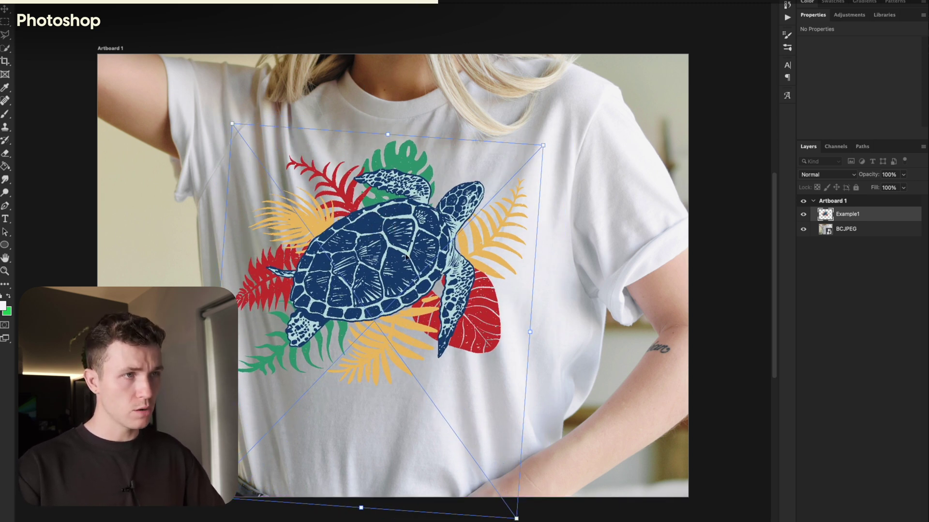
{"action": "left_click_drag", "start_coordinate": [406, 259], "coordinate": [424, 259]}
- Perspective-warp the turtle by pulling both bottom corners outward to match the shirt
{"action": "right_click", "coordinate": [403, 218]}
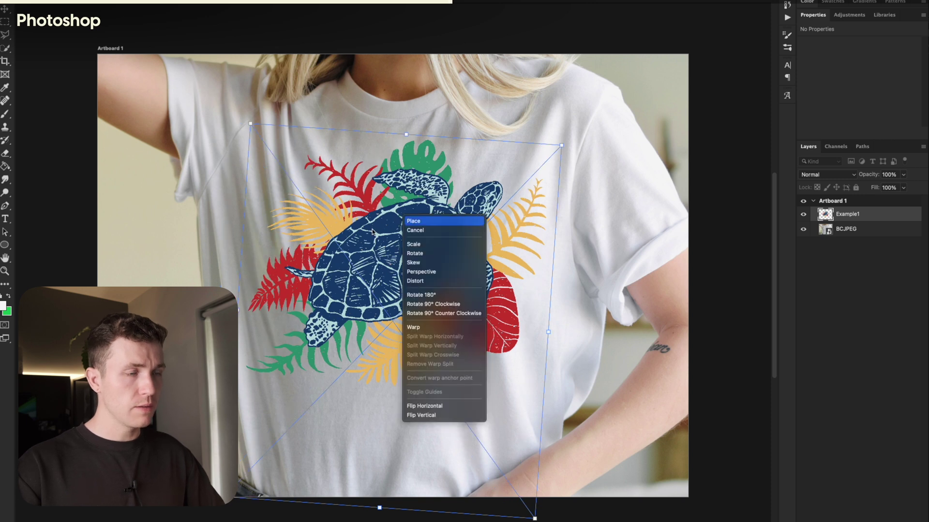
{"action": "left_click", "coordinate": [416, 272]}
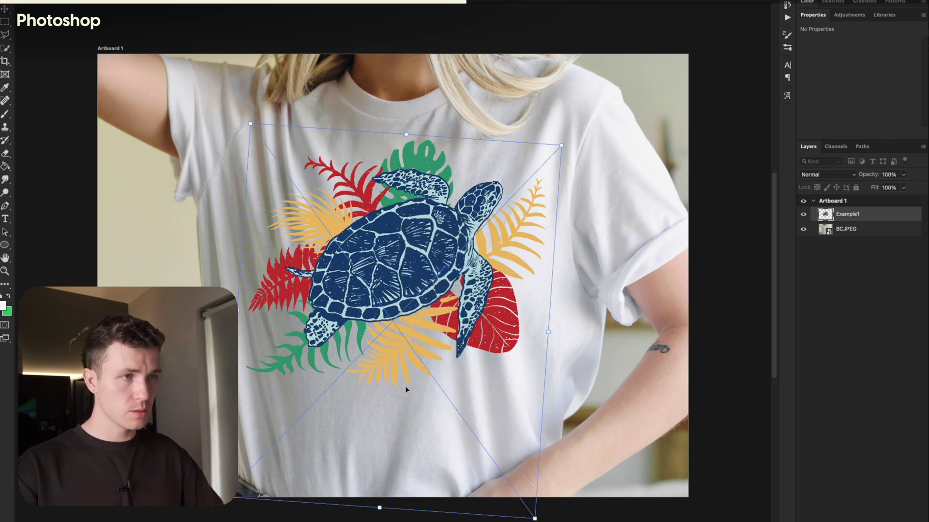
{"action": "left_click_drag", "start_coordinate": [534, 518], "coordinate": [551, 519]}
{"action": "left_click_drag", "start_coordinate": [237, 498], "coordinate": [207, 503]}
{"action": "key", "text": "Return"}
{"action": "left_click", "coordinate": [824, 160]}
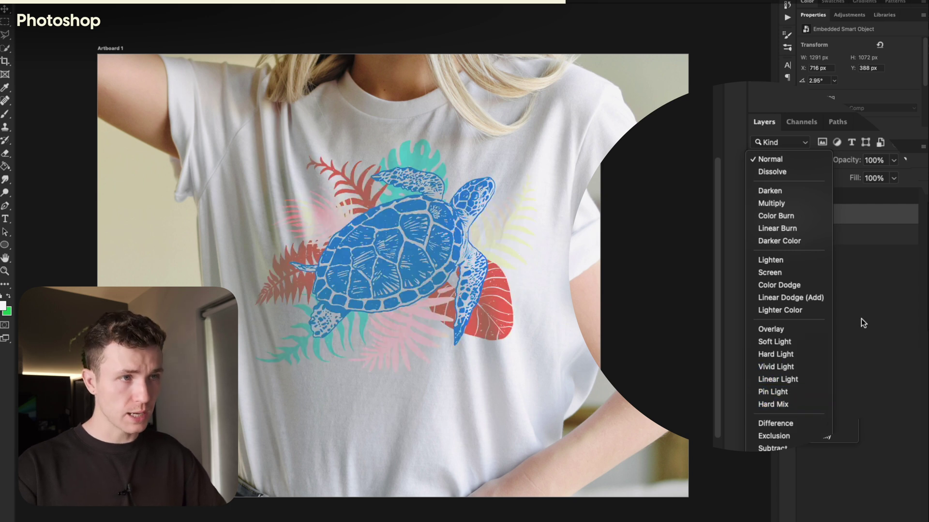
- Set the Example1 turtle layer to 85% opacity, keeping the Normal blend mode
{"action": "left_click", "coordinate": [873, 160]}
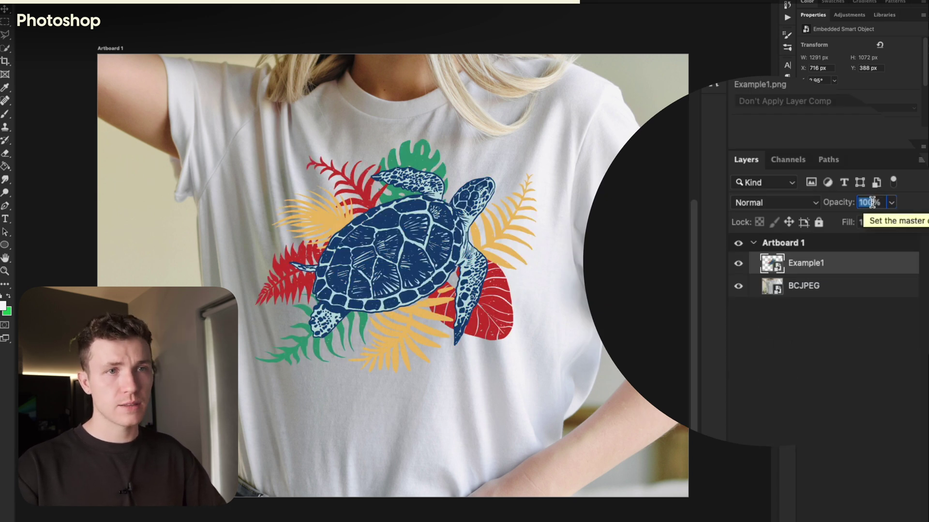
{"action": "type", "text": "85"}
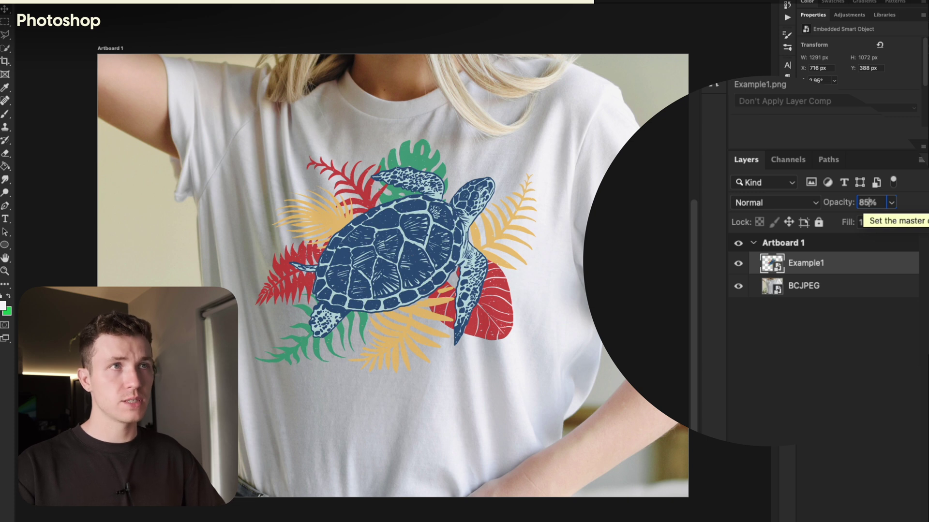
{"action": "left_click", "coordinate": [836, 405]}
{"action": "left_click", "coordinate": [838, 264]}
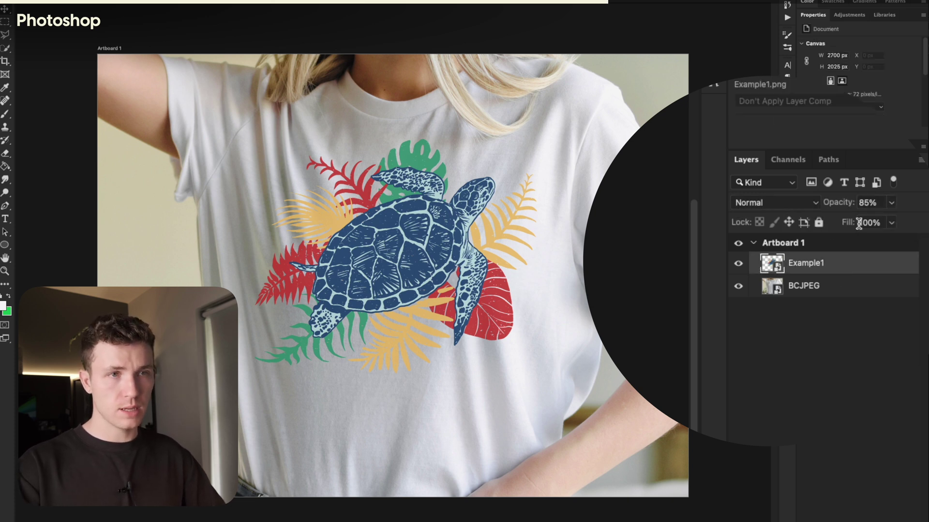
{"action": "left_click", "coordinate": [865, 202]}
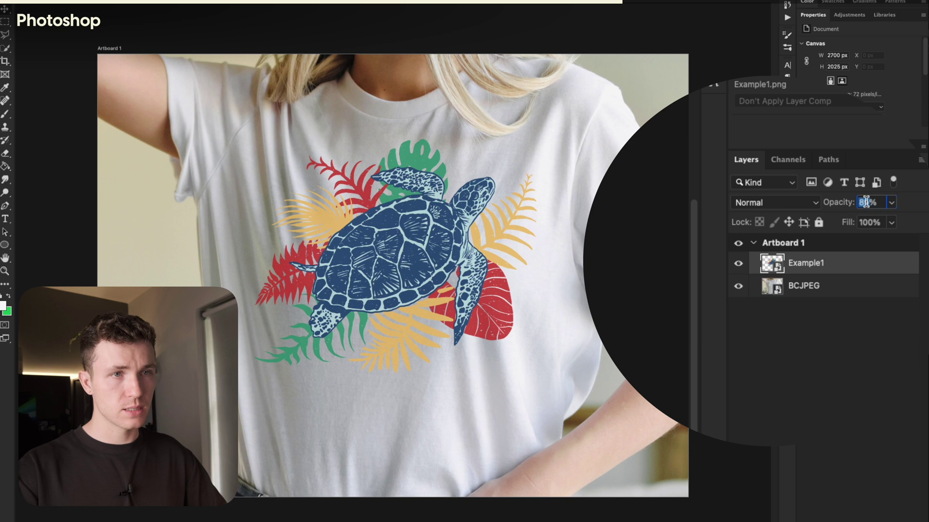
{"action": "left_click", "coordinate": [787, 434]}
{"action": "left_click", "coordinate": [841, 263]}
{"action": "left_click", "coordinate": [868, 203]}
{"action": "left_click", "coordinate": [837, 329]}
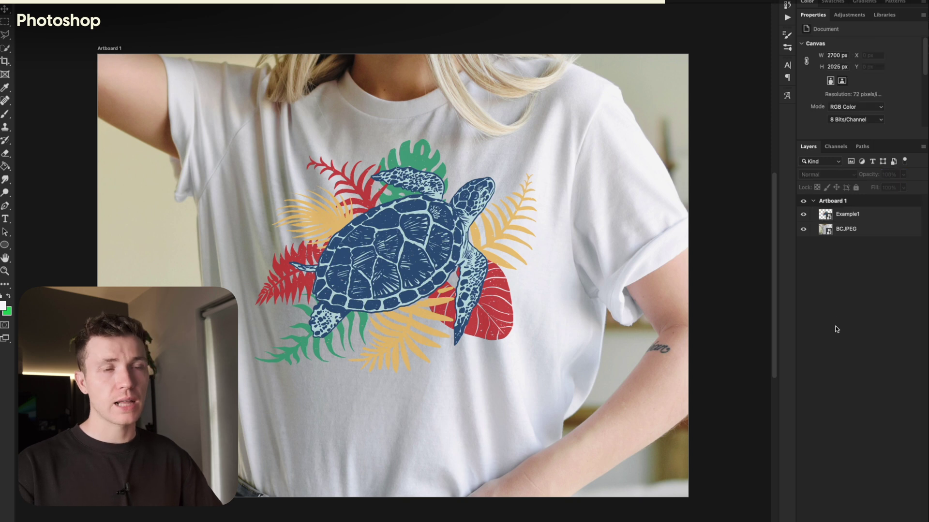
- Apply a 0.7-pixel Gaussian Blur to the Example1 turtle layer
{"action": "left_click", "coordinate": [875, 213]}
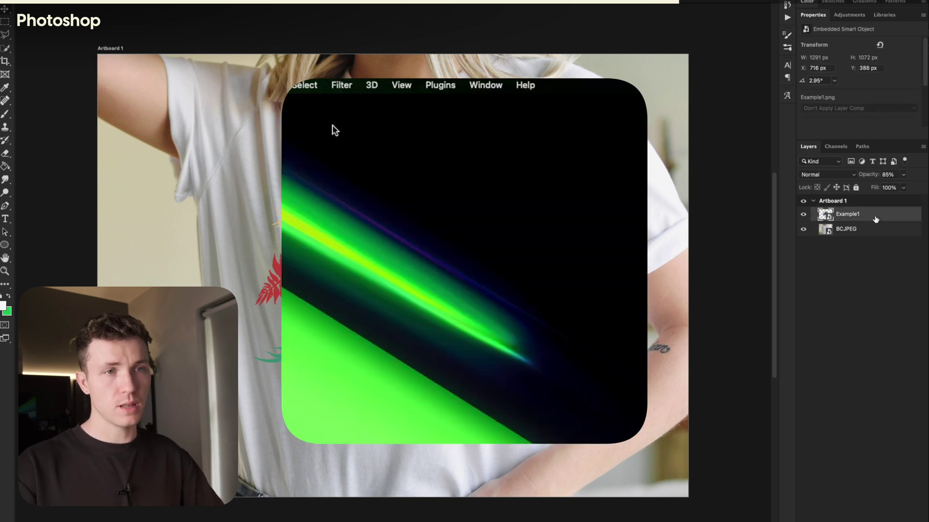
{"action": "left_click", "coordinate": [342, 85]}
{"action": "mouse_move", "coordinate": [361, 259]}
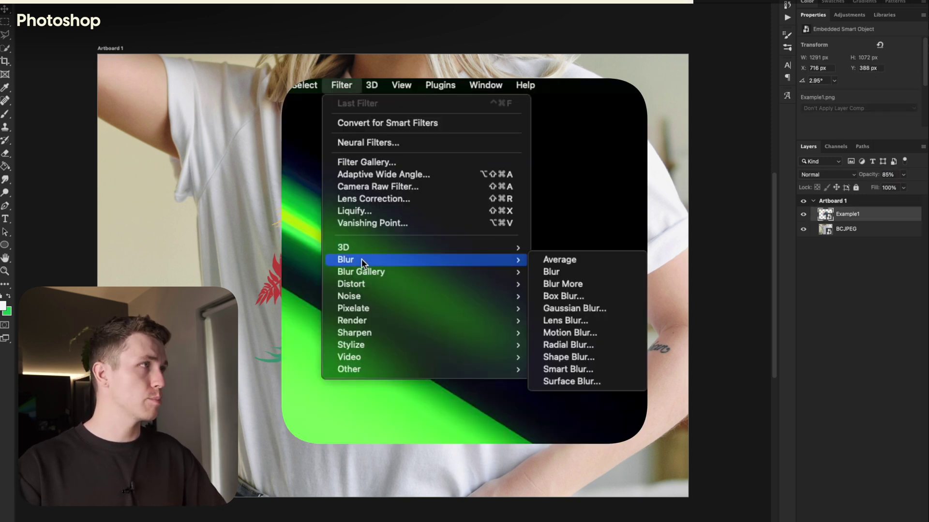
{"action": "left_click", "coordinate": [599, 308]}
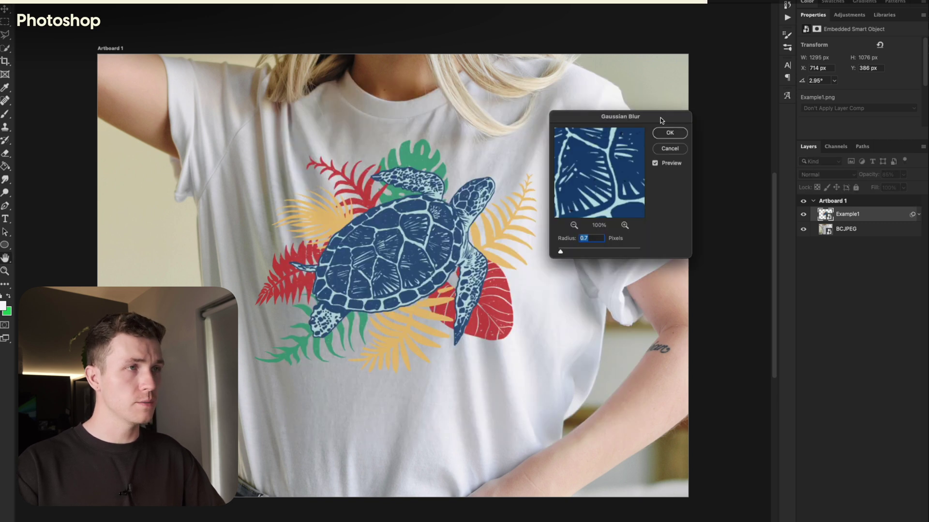
{"action": "left_click", "coordinate": [599, 238]}
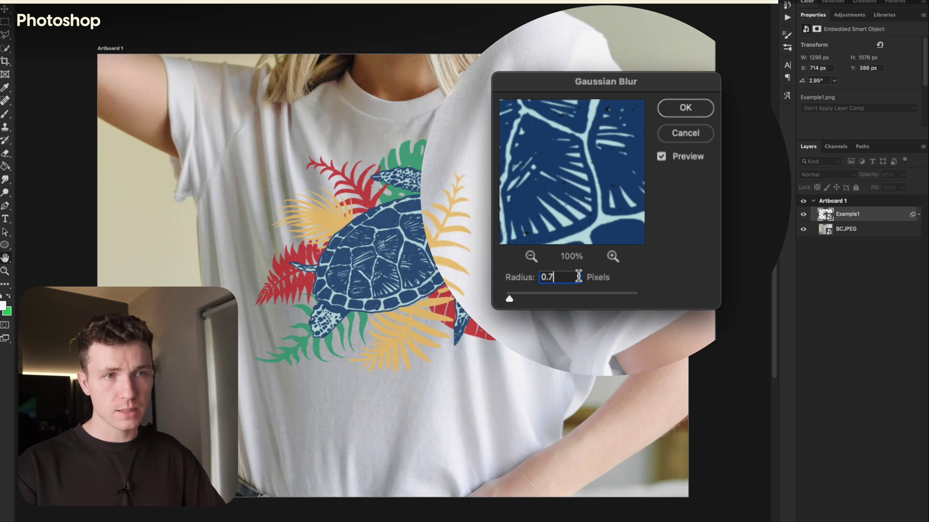
{"action": "key", "text": "Return"}
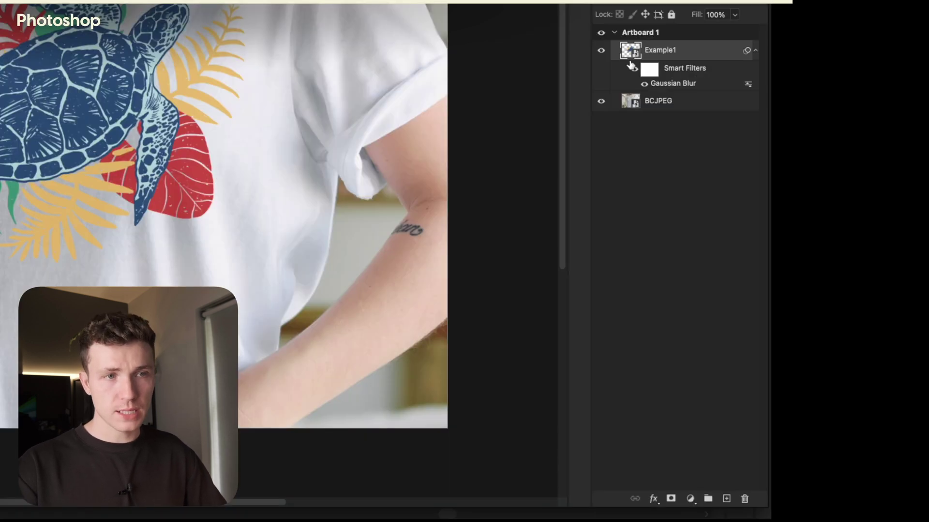
{"action": "right_click", "coordinate": [691, 56]}
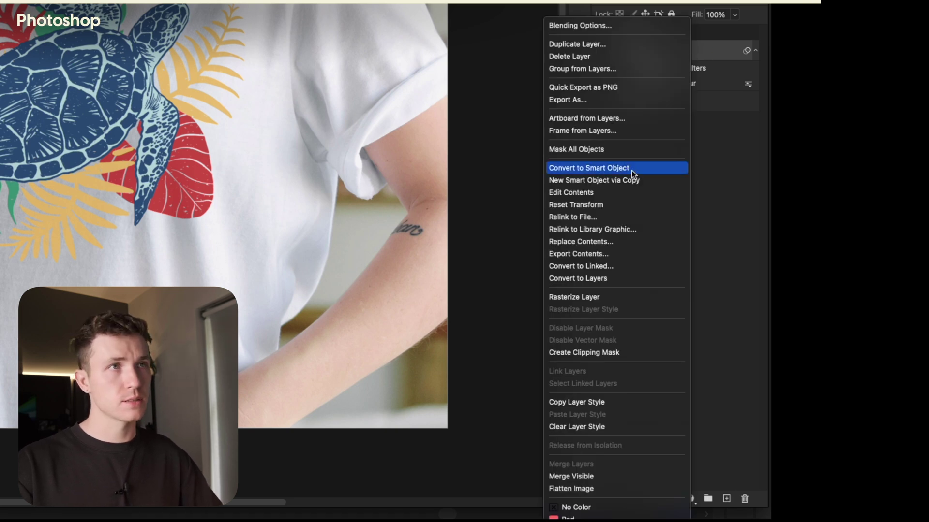
{"action": "left_click", "coordinate": [715, 157]}
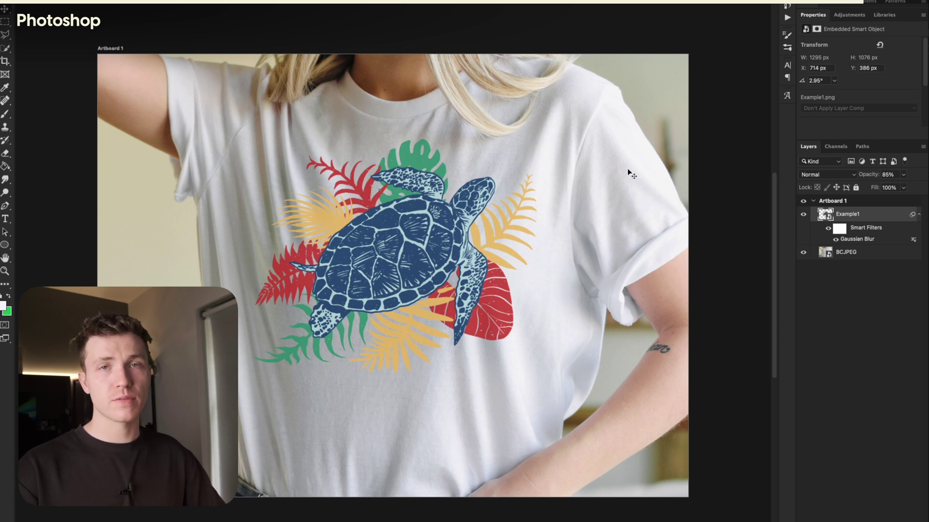
- Zoom out to view the whole shirt mockup
{"action": "key", "text": "ctrl+minus"}
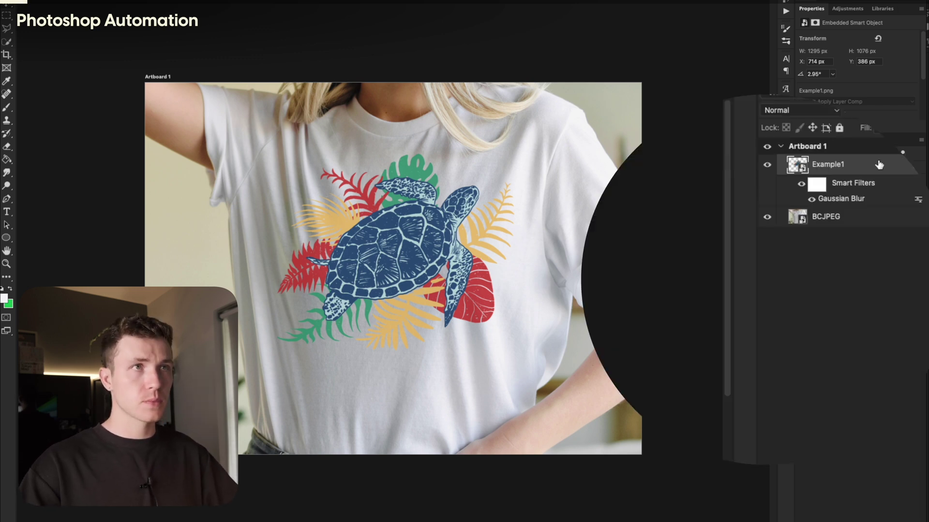
- Relink the turtle artwork layer to Example1.png in the ARTWORK folder as a linked smart object
{"action": "right_click", "coordinate": [888, 209]}
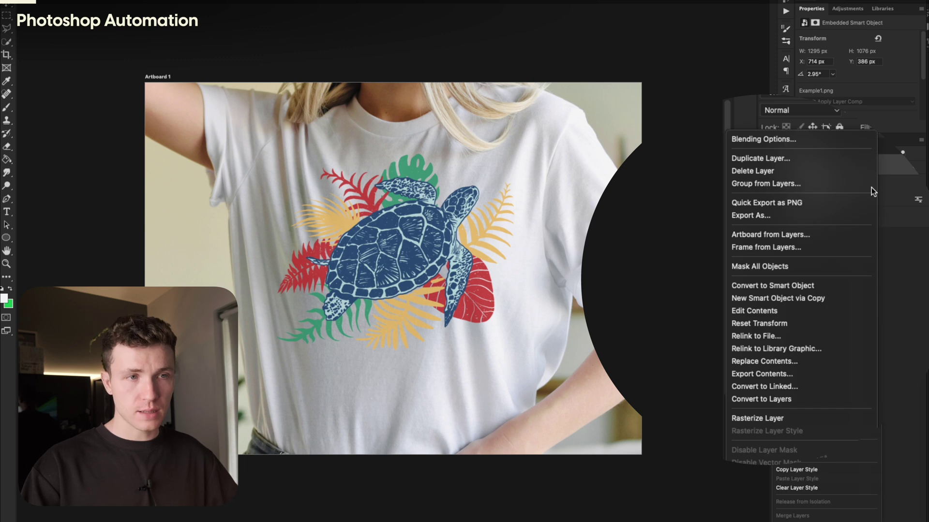
{"action": "left_click", "coordinate": [755, 336]}
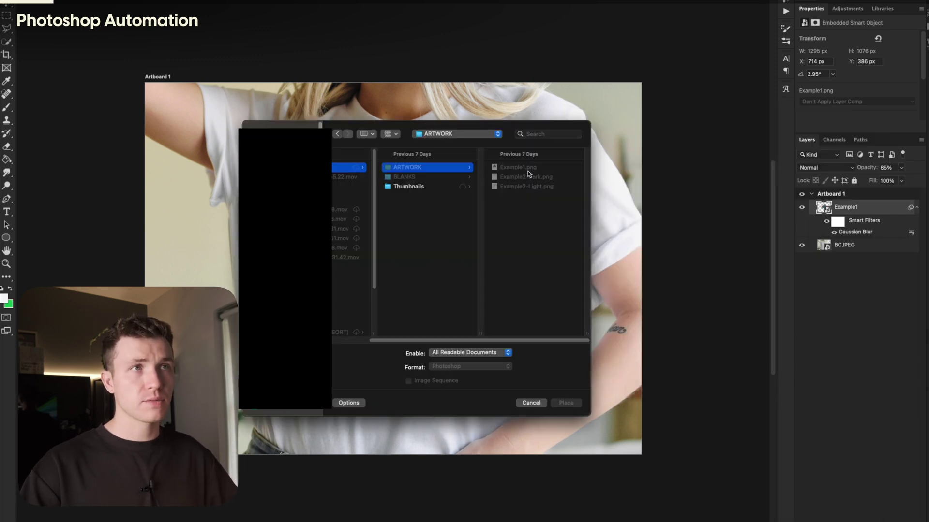
{"action": "left_click", "coordinate": [515, 168]}
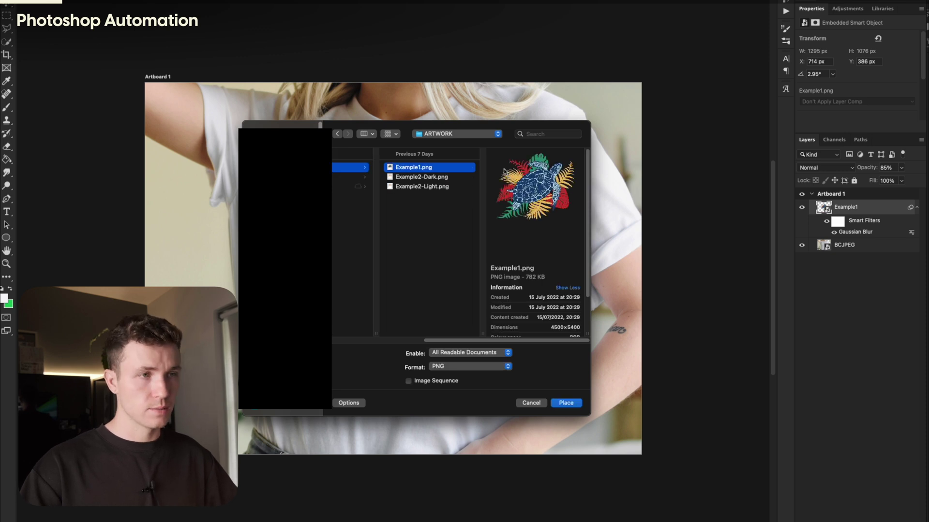
{"action": "key", "text": "Return"}
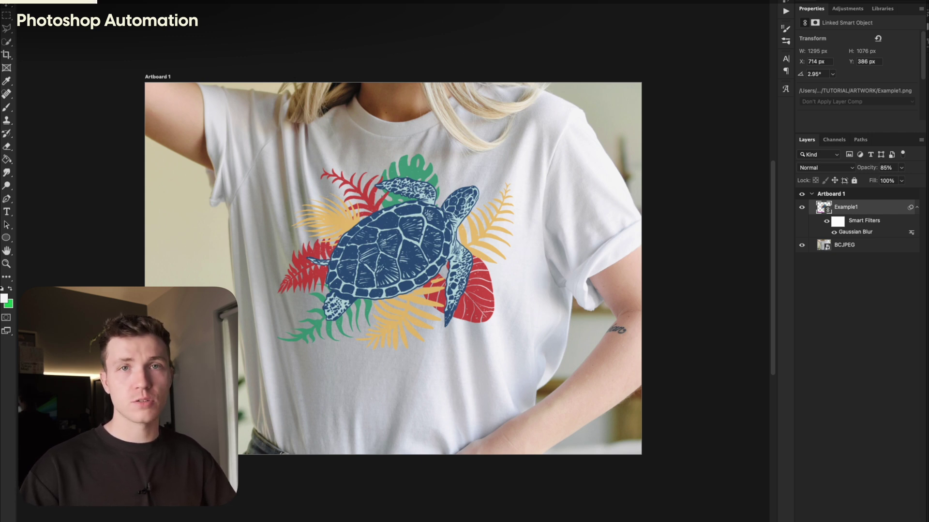
- With the Artboard Tool, add new artboards to the right of Artboard 1 and zoom out
{"action": "left_click", "coordinate": [158, 77]}
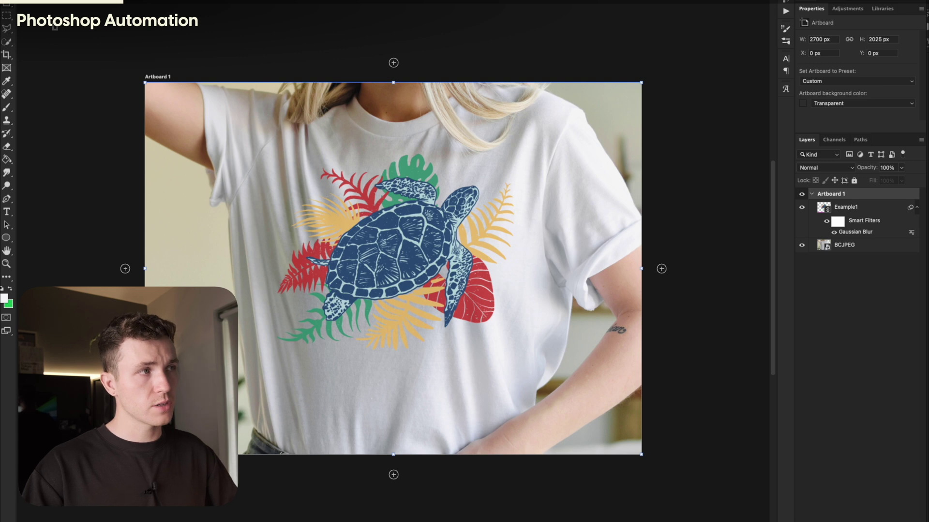
{"action": "right_click", "coordinate": [10, 6]}
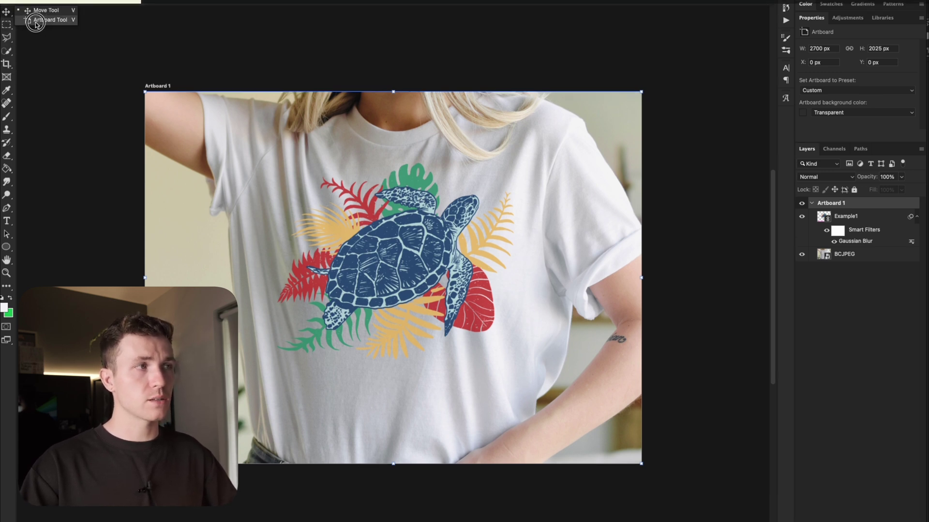
{"action": "left_click", "coordinate": [48, 20]}
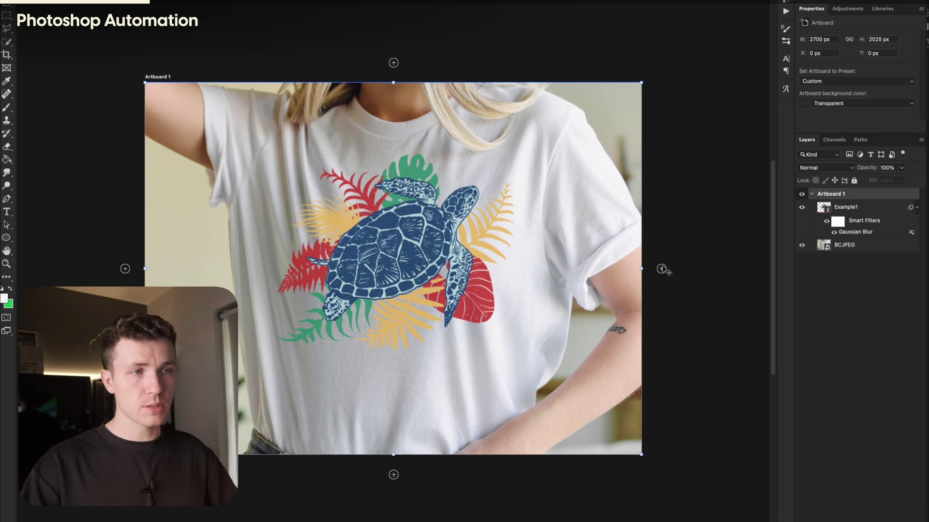
{"action": "left_click", "coordinate": [662, 269]}
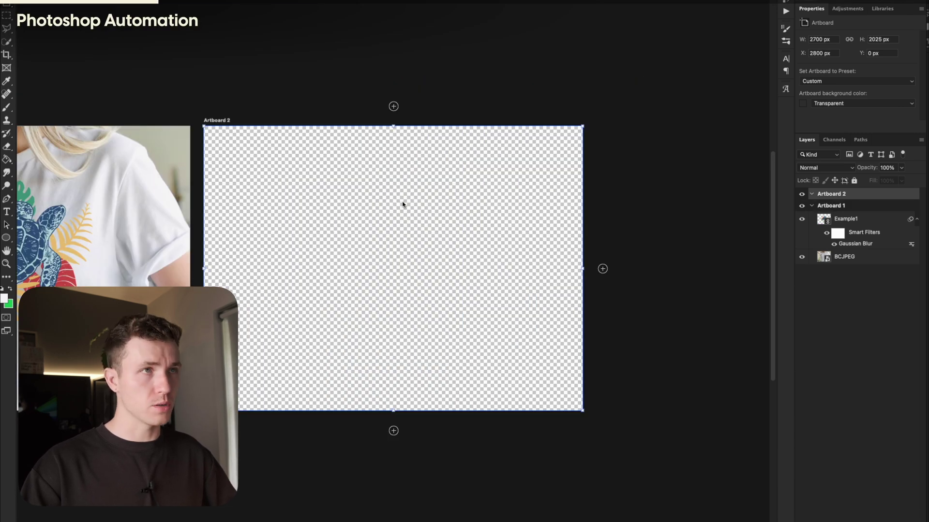
{"action": "key", "text": "ctrl+minus"}
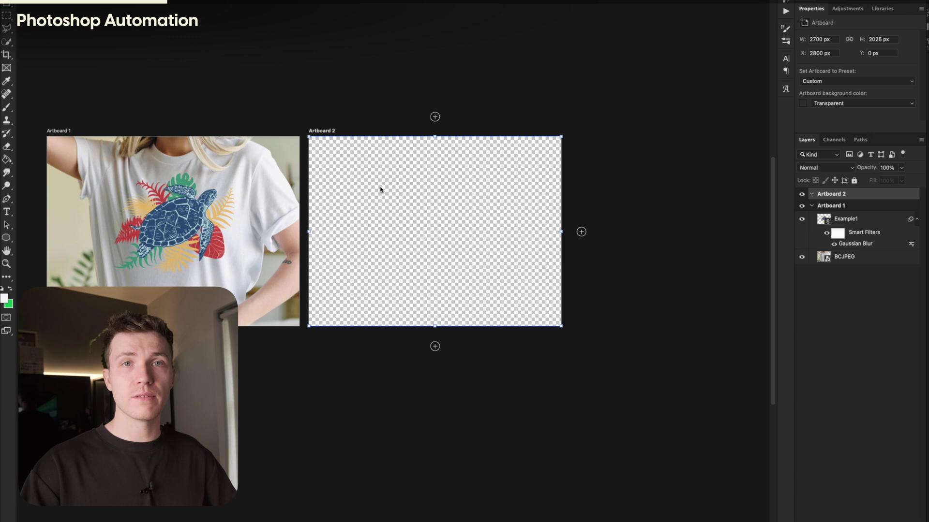
{"action": "key", "text": "ctrl+minus"}
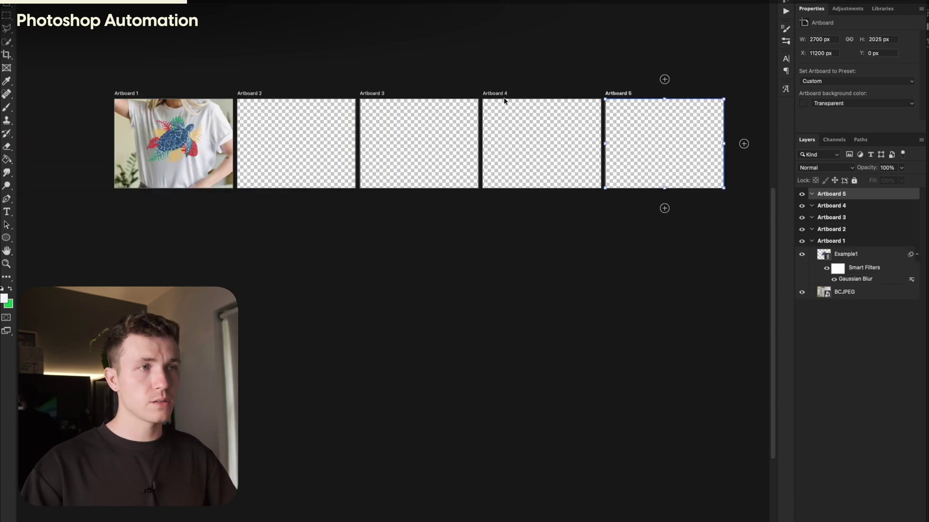
- Move Artboard 4 below Artboard 1, then undo a trial rename of Artboard 1
{"action": "left_click", "coordinate": [503, 100]}
{"action": "left_click_drag", "start_coordinate": [503, 100], "coordinate": [133, 201]}
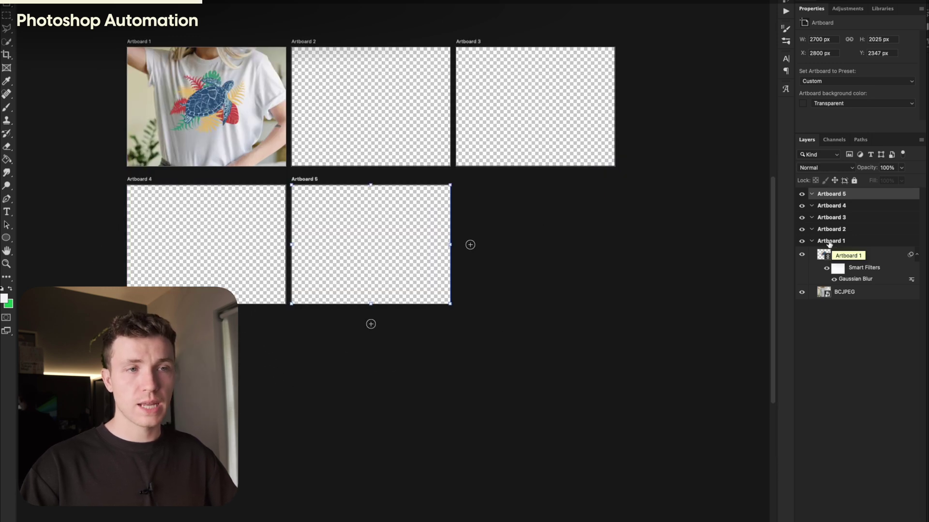
{"action": "double_click", "coordinate": [829, 241]}
{"action": "type", "text": "jdhfgjkfhsbg"}
{"action": "key", "text": "Return"}
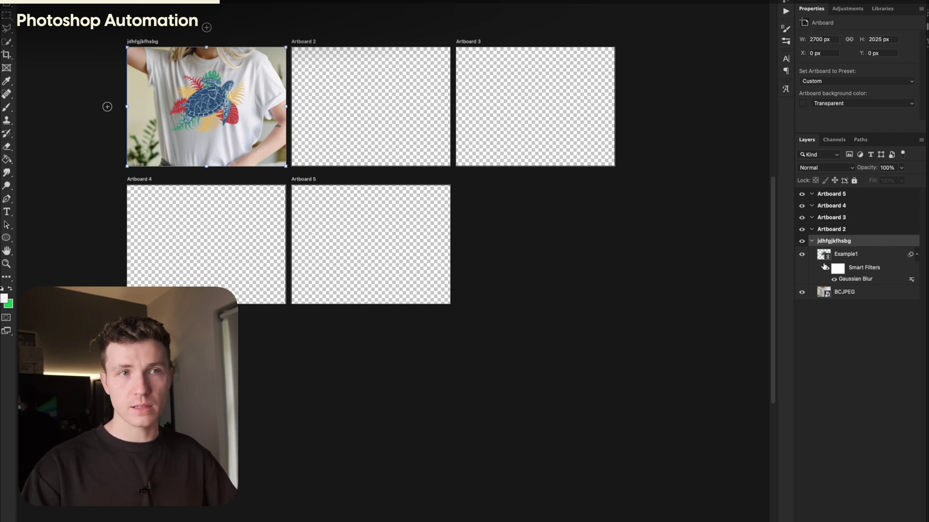
{"action": "key", "text": "ctrl+z"}
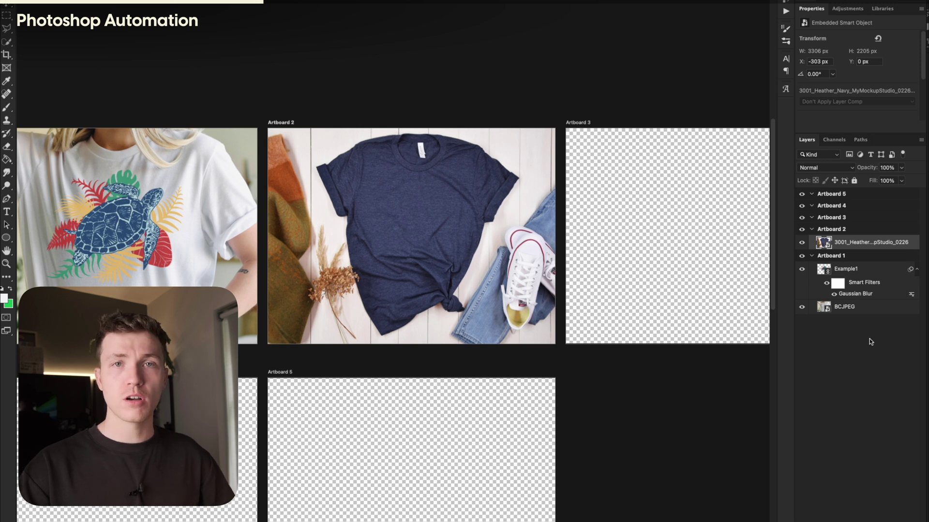
- Copy the Example1 turtle layer into Artboards 2–5 and angle it to follow the grey shirt
{"action": "left_click_drag", "start_coordinate": [846, 269], "coordinate": [842, 238]}
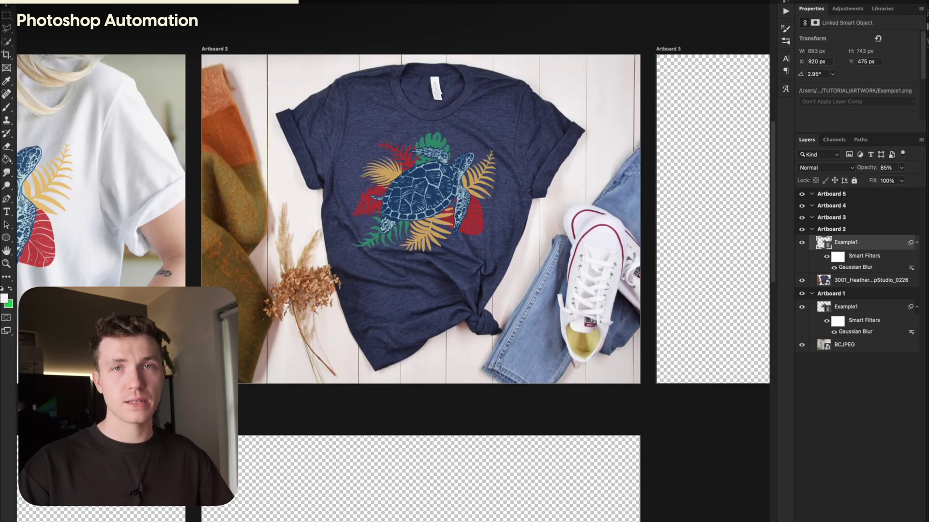
{"action": "left_click", "coordinate": [878, 309]}
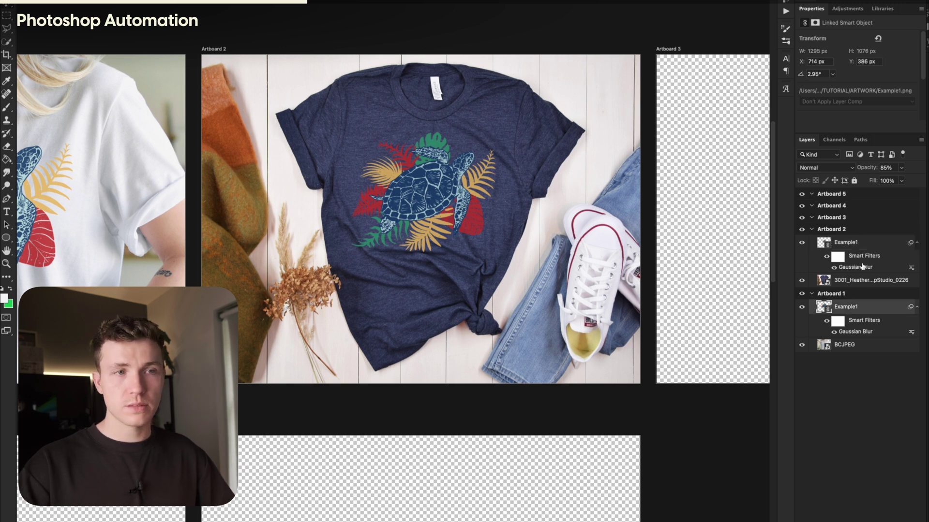
{"action": "left_click", "coordinate": [869, 245]}
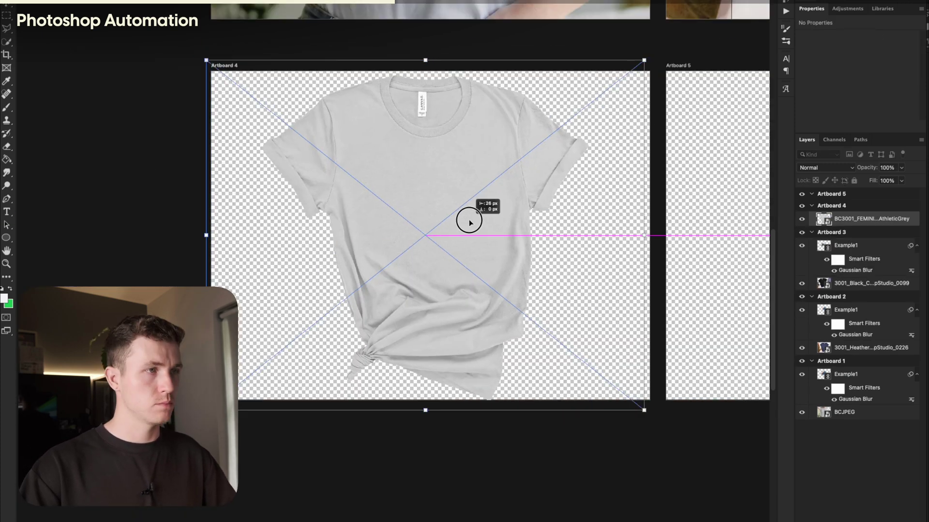
{"action": "left_click_drag", "start_coordinate": [364, 112], "coordinate": [354, 110]}
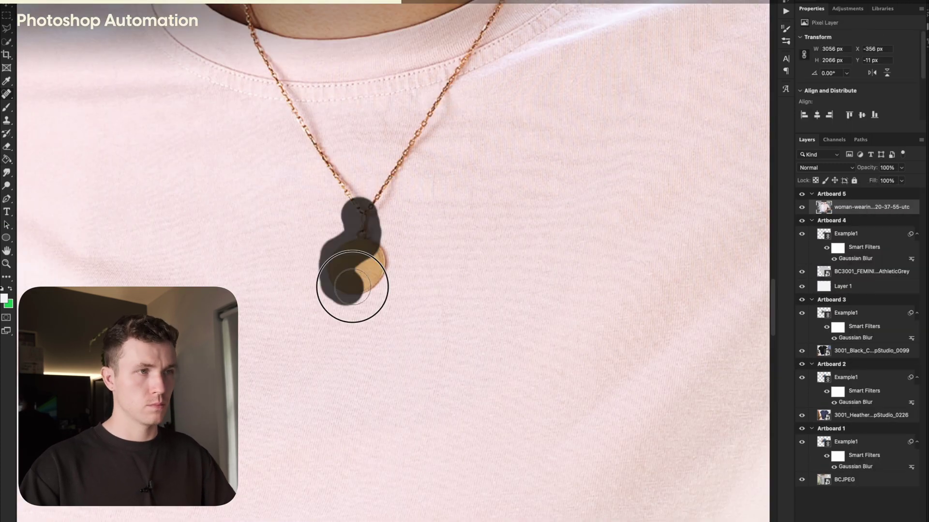
{"action": "scroll", "coordinate": [395, 334], "scroll_direction": "up", "scroll_amount": 5}
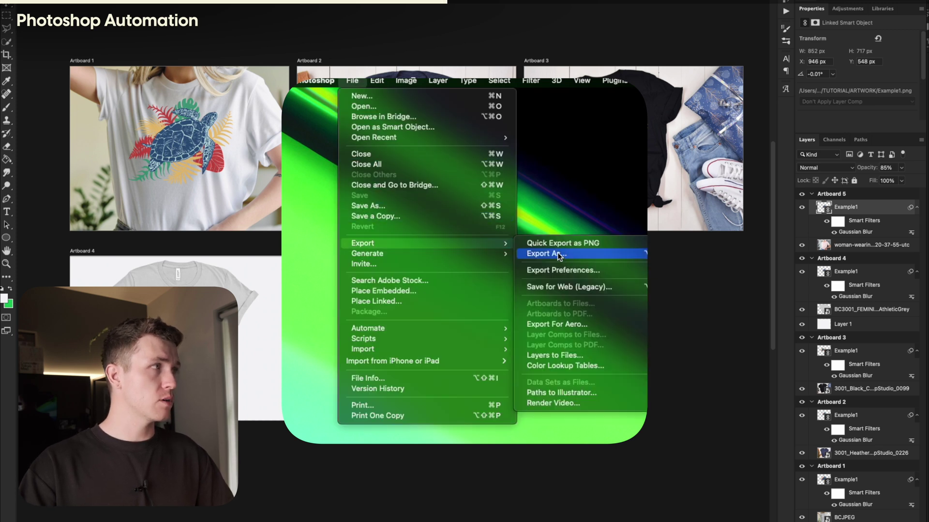
- Export all five artboards as JPG images into the EXPORT folder
{"action": "left_click", "coordinate": [571, 256]}
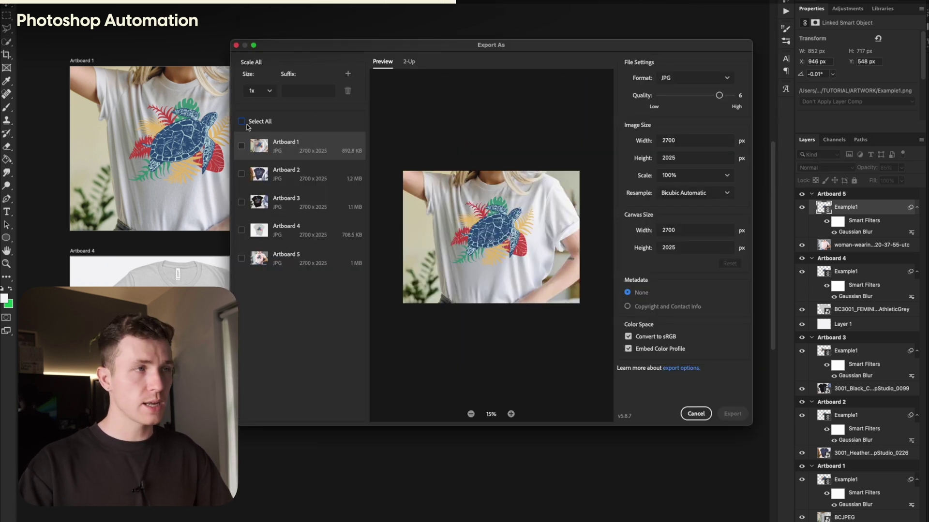
{"action": "left_click", "coordinate": [742, 415]}
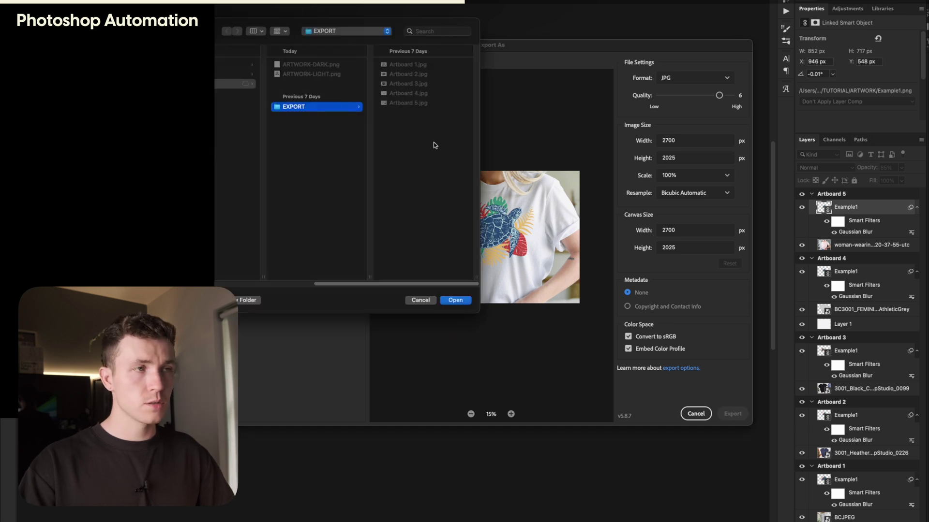
{"action": "left_click", "coordinate": [454, 301]}
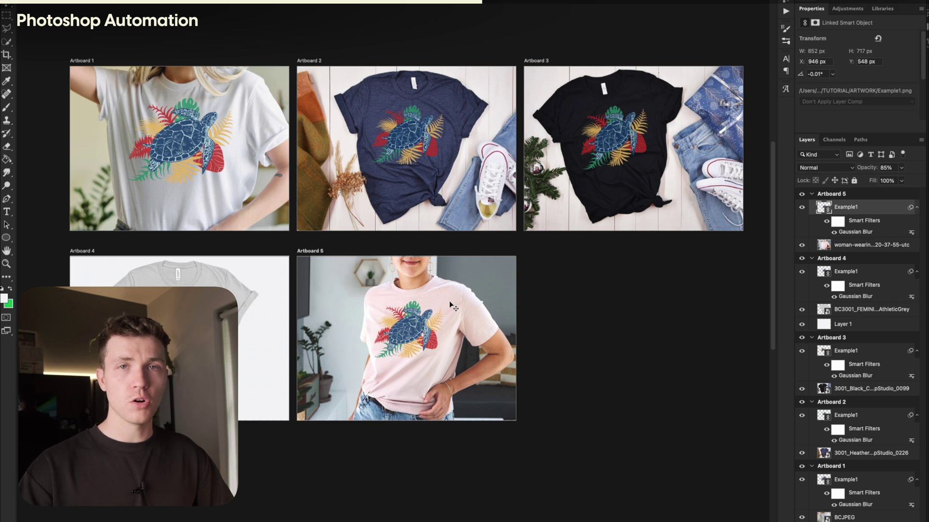
- Relink the Example1 design layer to Example2-Light.png instead of the turtle artwork
{"action": "scroll", "coordinate": [451, 306], "scroll_direction": "down", "scroll_amount": 1}
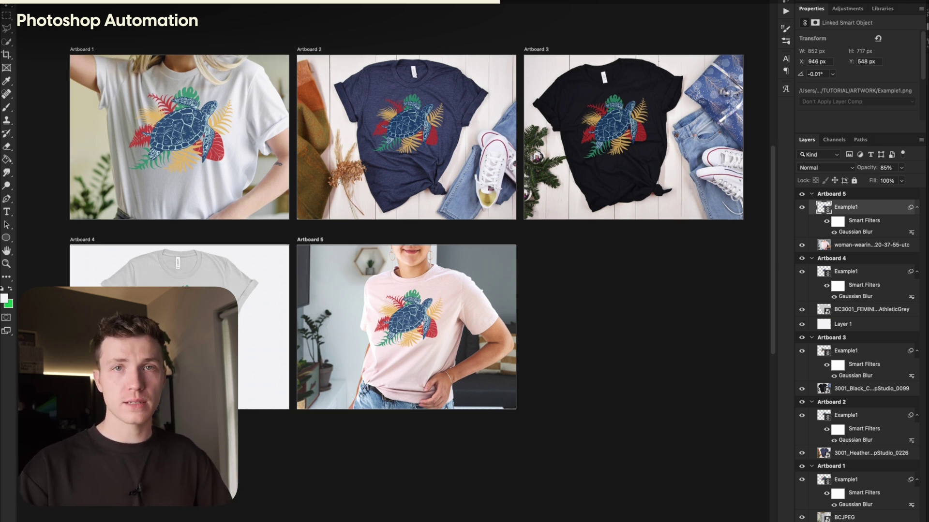
{"action": "right_click", "coordinate": [865, 211]}
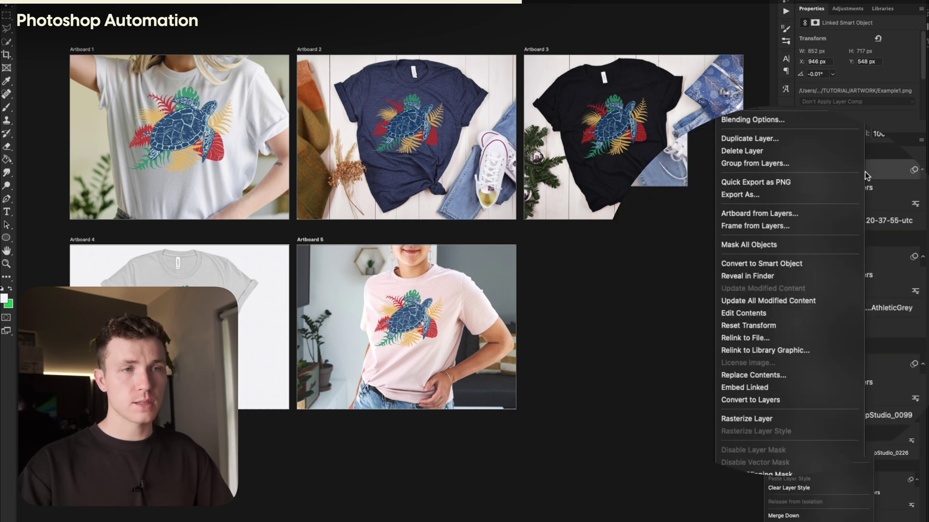
{"action": "left_click", "coordinate": [774, 338]}
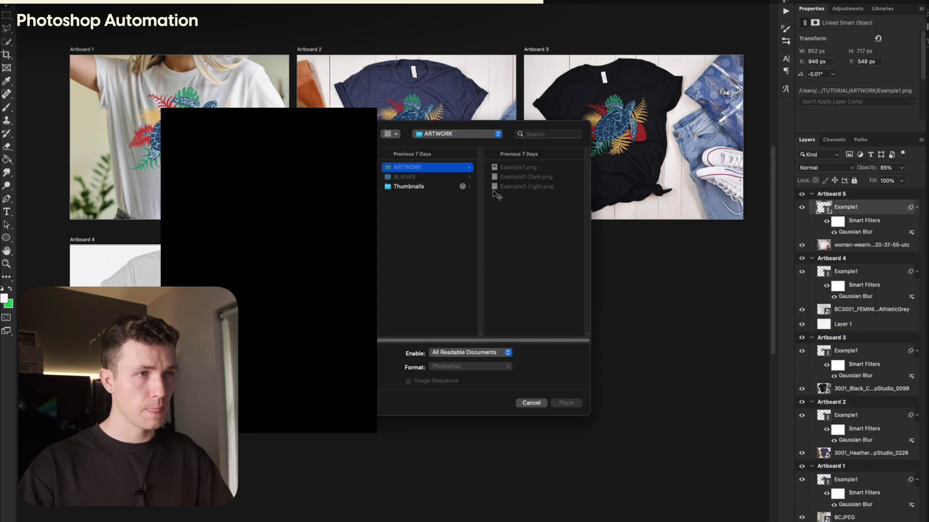
{"action": "left_click", "coordinate": [514, 178]}
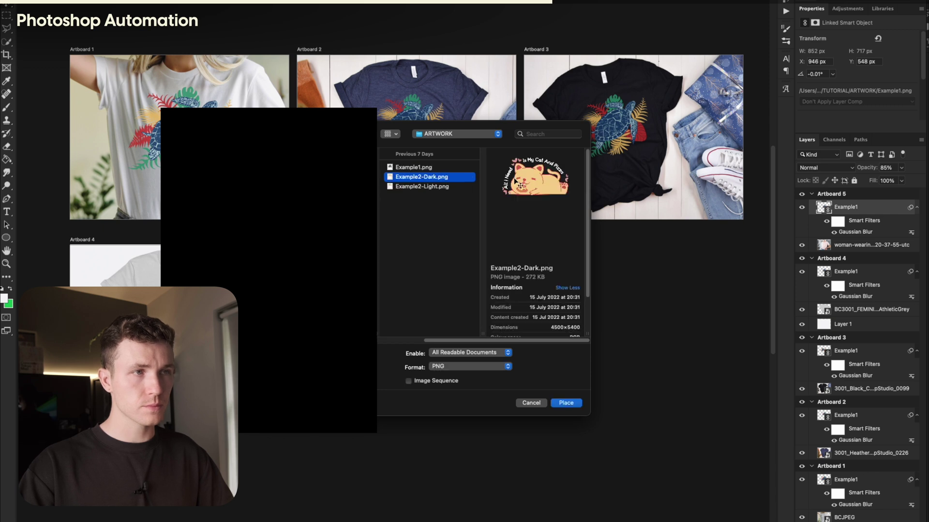
{"action": "left_click", "coordinate": [446, 187]}
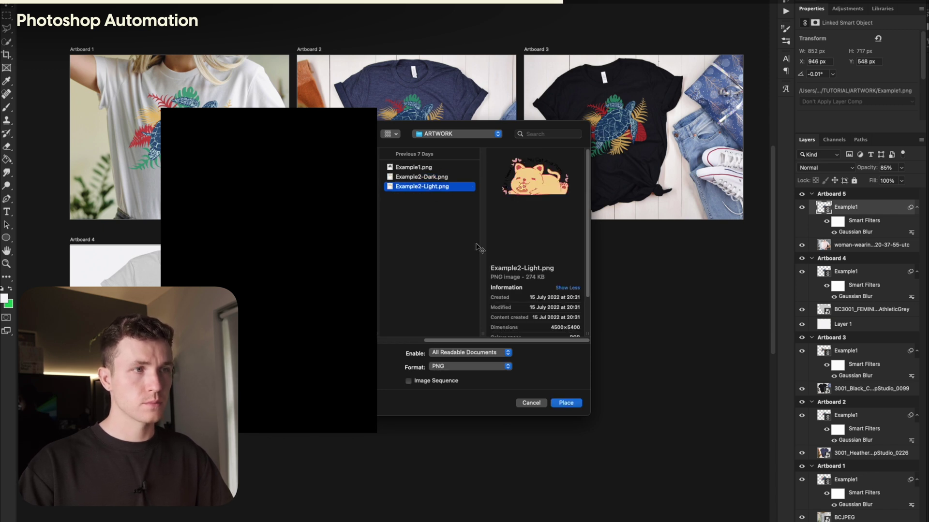
{"action": "left_click", "coordinate": [564, 403]}
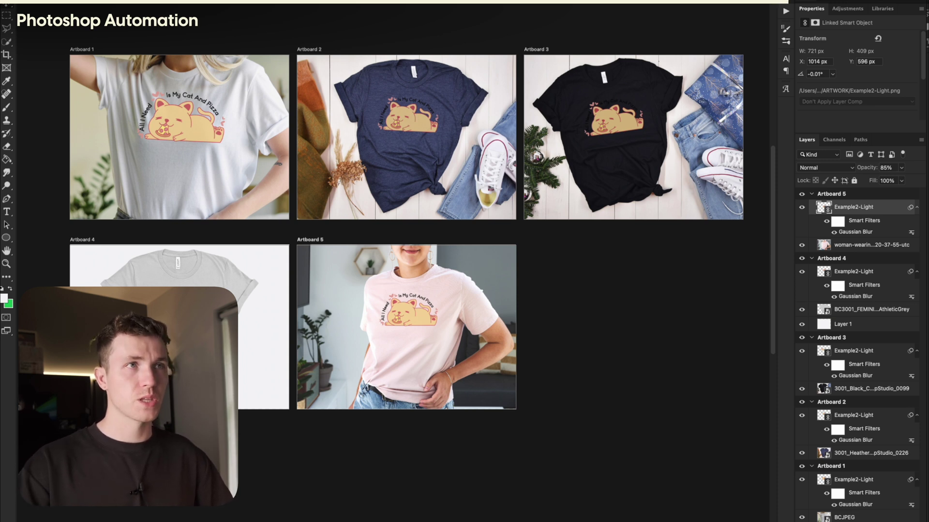
- From the ARTWORK folder in Finder, bring Example2-Dark into the navy shirt mockup
{"action": "key", "text": "super+Tab"}
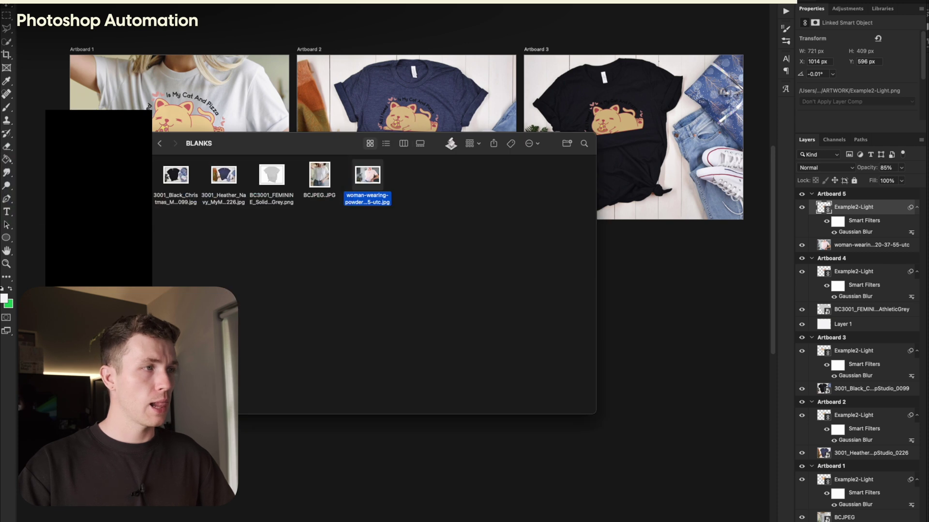
{"action": "left_click", "coordinate": [159, 143]}
{"action": "double_click", "coordinate": [177, 177]}
{"action": "left_click", "coordinate": [228, 175]}
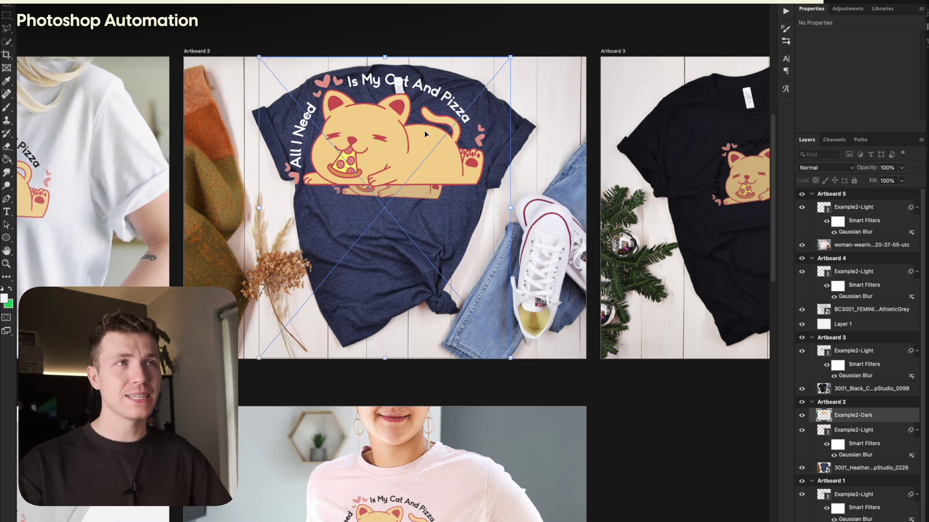
- Scale the Example2-Dark artwork down to the chest and rotate it slightly to match the shirt
{"action": "left_click_drag", "start_coordinate": [385, 57], "coordinate": [385, 125]}
{"action": "key", "text": "super+plus"}
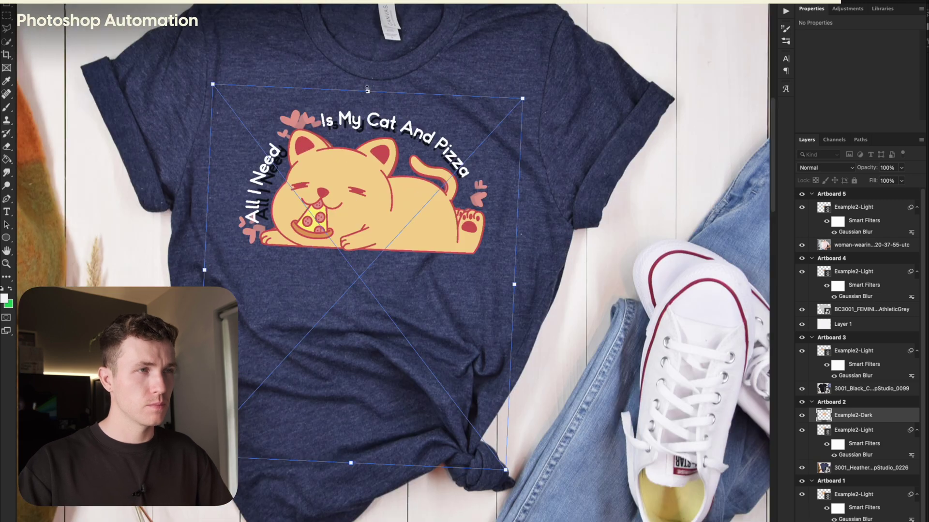
{"action": "left_click_drag", "start_coordinate": [513, 90], "coordinate": [525, 104]}
{"action": "left_click", "coordinate": [908, 417]}
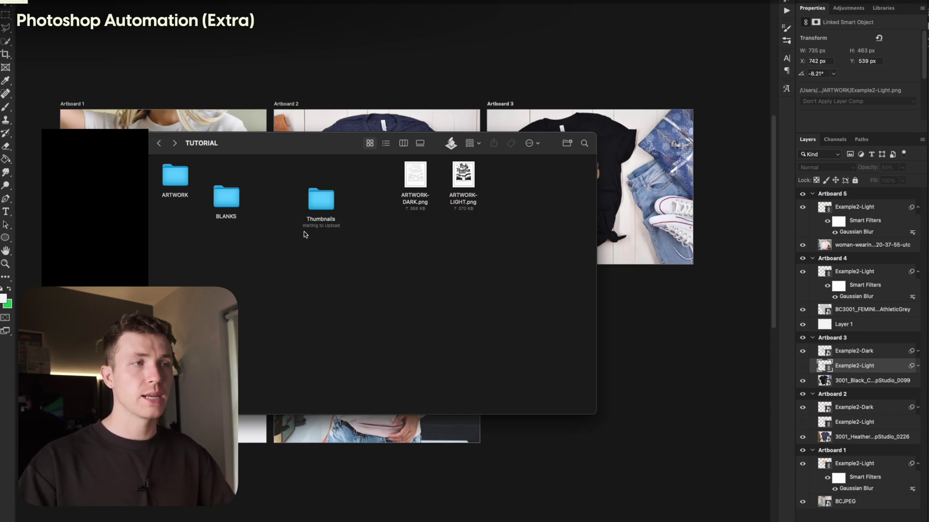
- In Thumbnails, rename Example2-Dark.png to ARTWORK-DARK and Example2-Light.png to ARTWORK-LGITH
{"action": "left_click", "coordinate": [323, 198]}
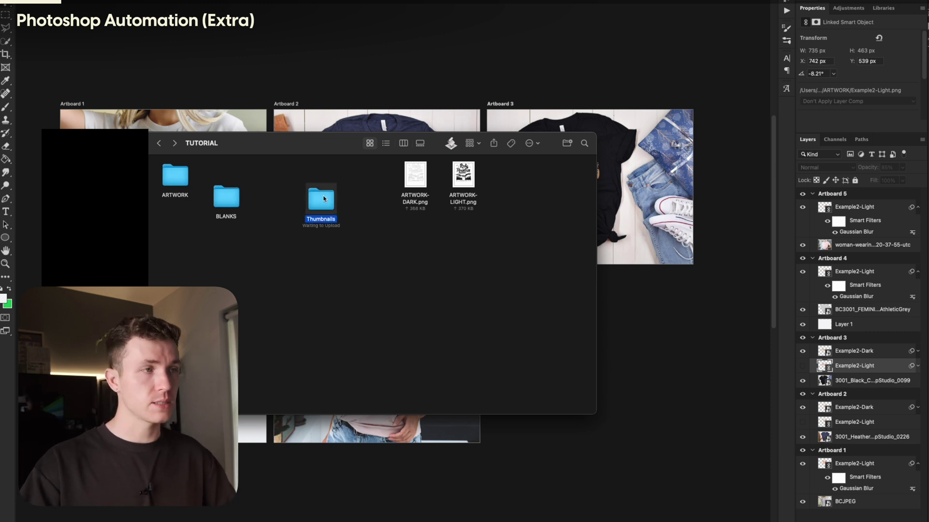
{"action": "double_click", "coordinate": [323, 198]}
{"action": "left_click", "coordinate": [228, 182]}
{"action": "key", "text": "Return"}
{"action": "type", "text": "ARTWORK-DARK.png"}
{"action": "left_click", "coordinate": [276, 183]}
{"action": "key", "text": "Return"}
{"action": "type", "text": "ARTWORK-LGITH"}
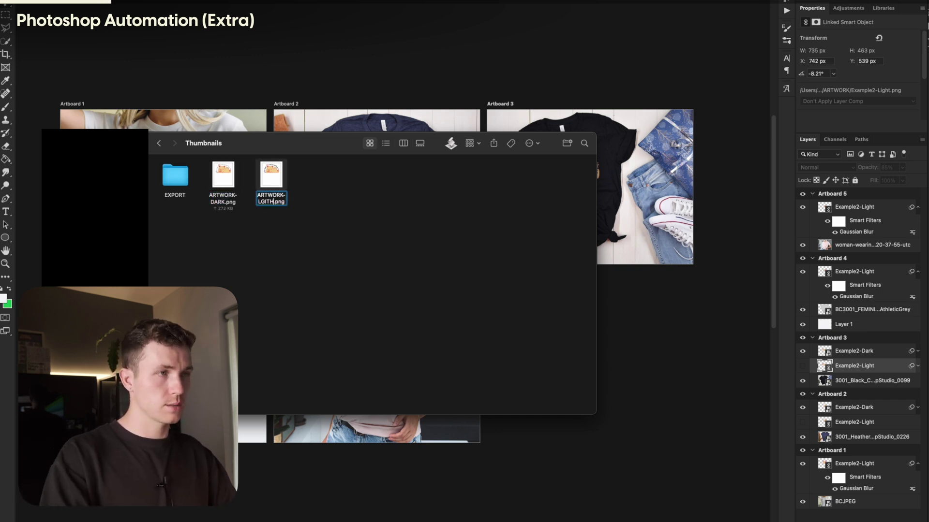
{"action": "key", "text": "Return"}
- Relink the light design layer in Artboard 4 to ARTWORK-LIGHT.png in Thumbnails
{"action": "left_click", "coordinate": [638, 359]}
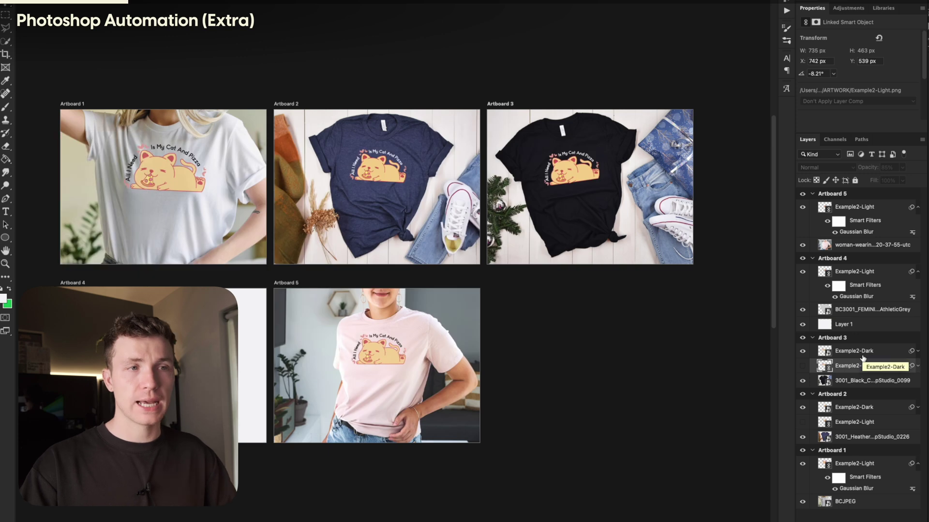
{"action": "left_click", "coordinate": [870, 278]}
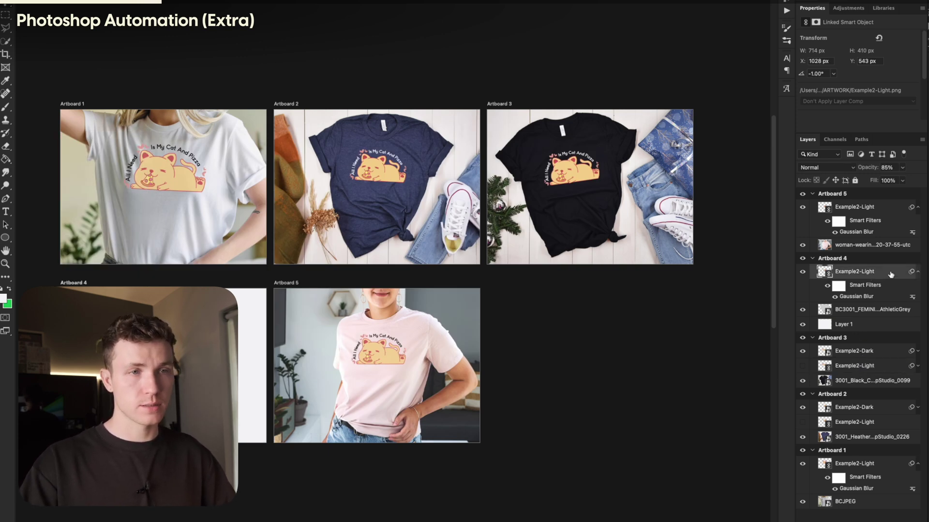
{"action": "right_click", "coordinate": [890, 275]}
{"action": "left_click", "coordinate": [833, 330]}
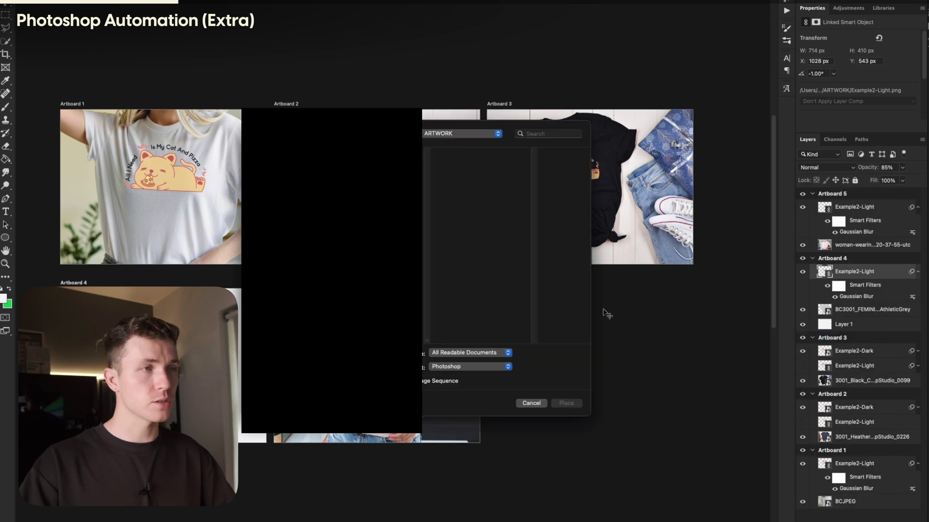
{"action": "left_click", "coordinate": [483, 134]}
{"action": "left_click", "coordinate": [455, 163]}
{"action": "double_click", "coordinate": [509, 176]}
- Relink the Example2-Dark layer to ARTWORK-DARK.png
{"action": "right_click", "coordinate": [870, 351]}
{"action": "left_click", "coordinate": [832, 332]}
{"action": "left_click", "coordinate": [375, 167]}
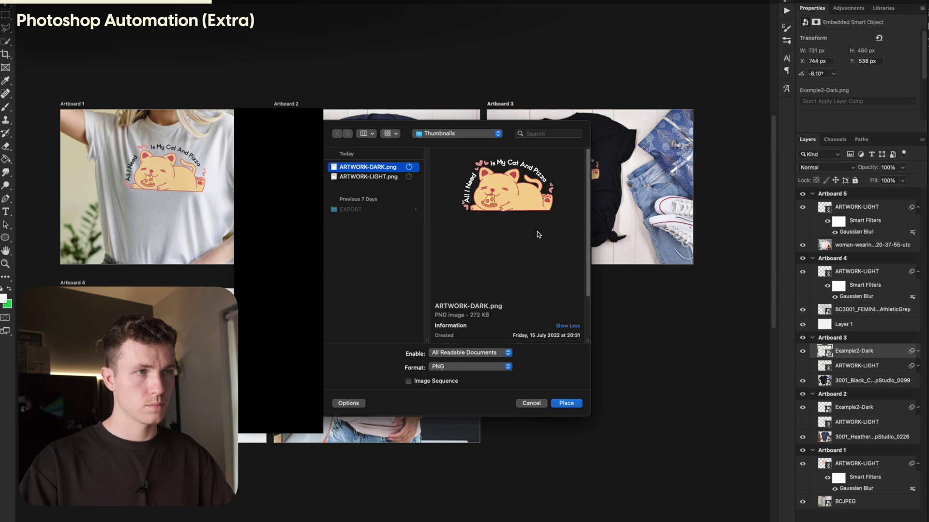
{"action": "left_click", "coordinate": [565, 403]}
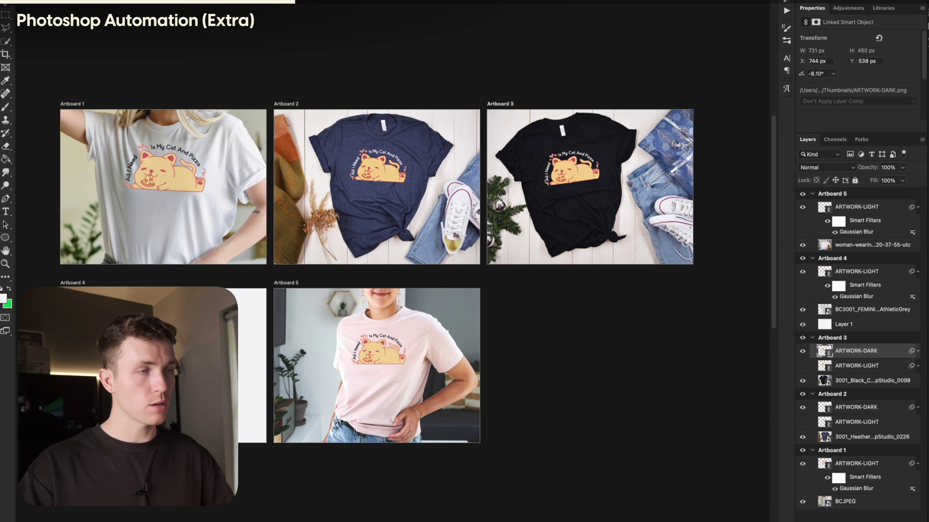
{"action": "key", "text": "super+Tab"}
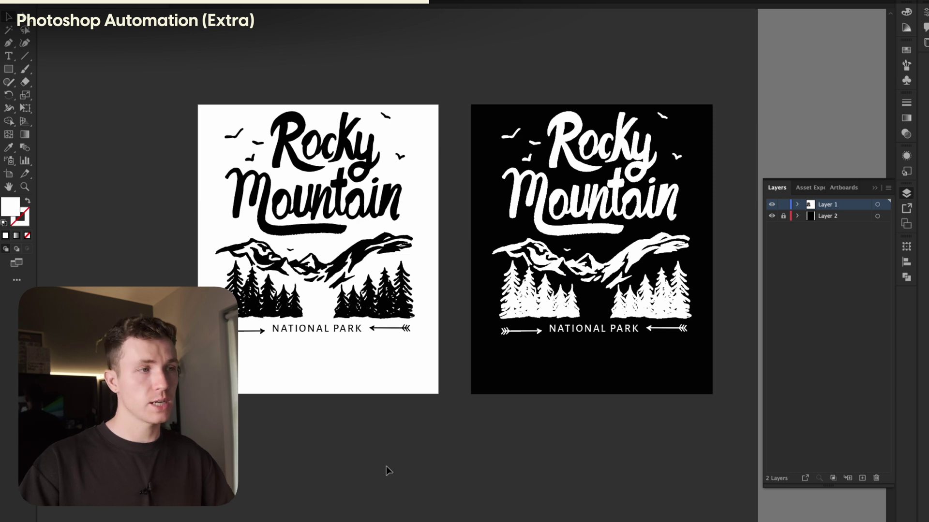
- Save the blue artwork for web, replacing the existing exported PNG
{"action": "key", "text": "super+alt+shift+s"}
{"action": "key", "text": "Return"}
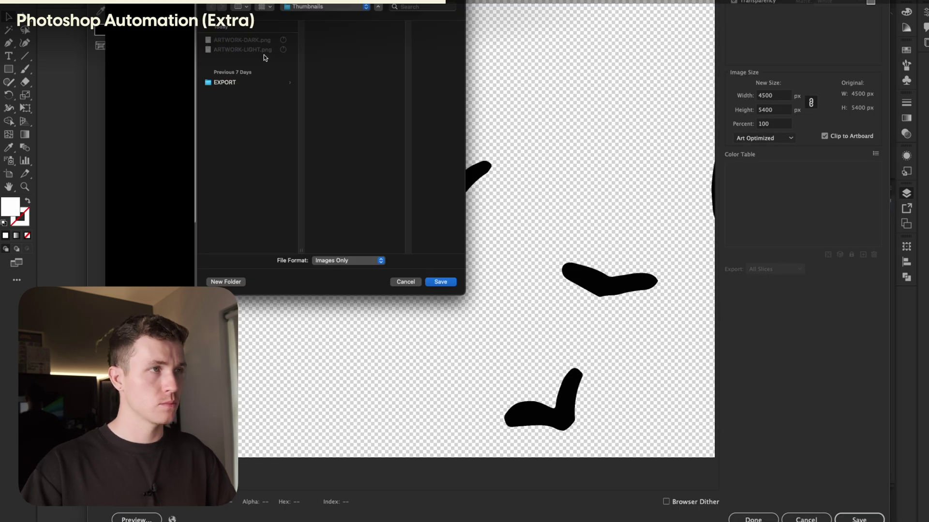
{"action": "key", "text": "Return"}
{"action": "left_click", "coordinate": [316, 174]}
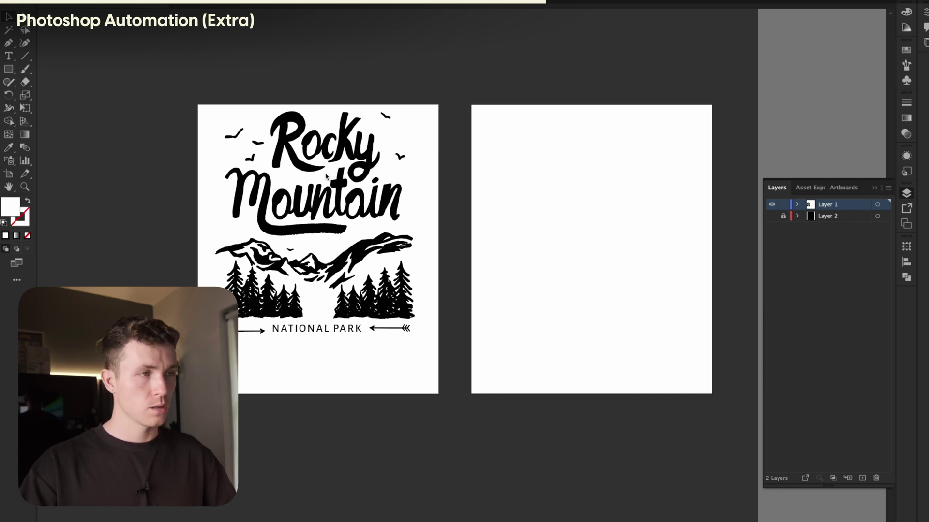
- Save the red Rocky Mountain version for web, overwriting the earlier exported file
{"action": "key", "text": "super+Tab"}
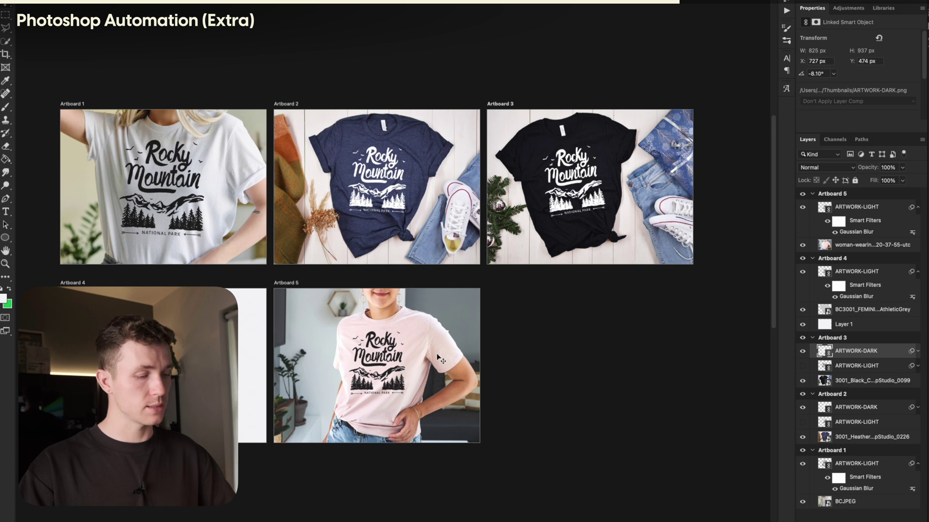
{"action": "key", "text": "super+Tab"}
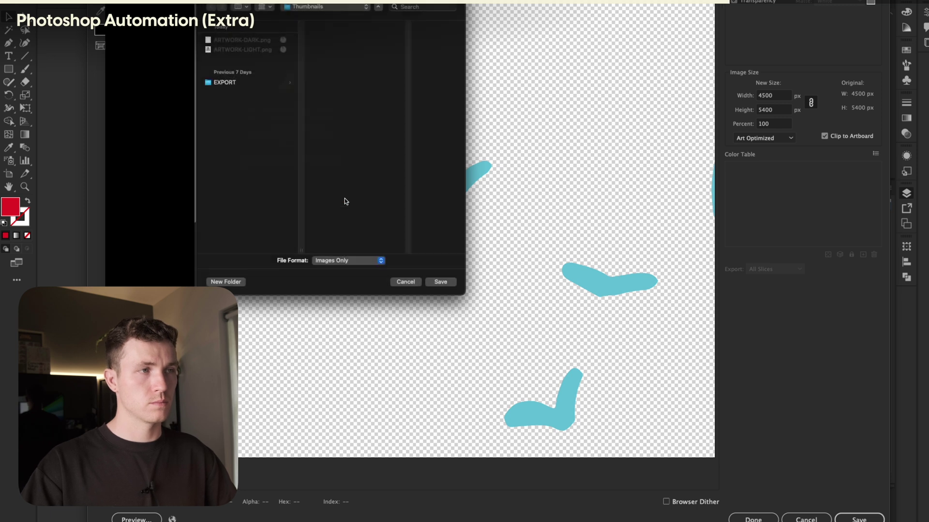
{"action": "left_click", "coordinate": [441, 282]}
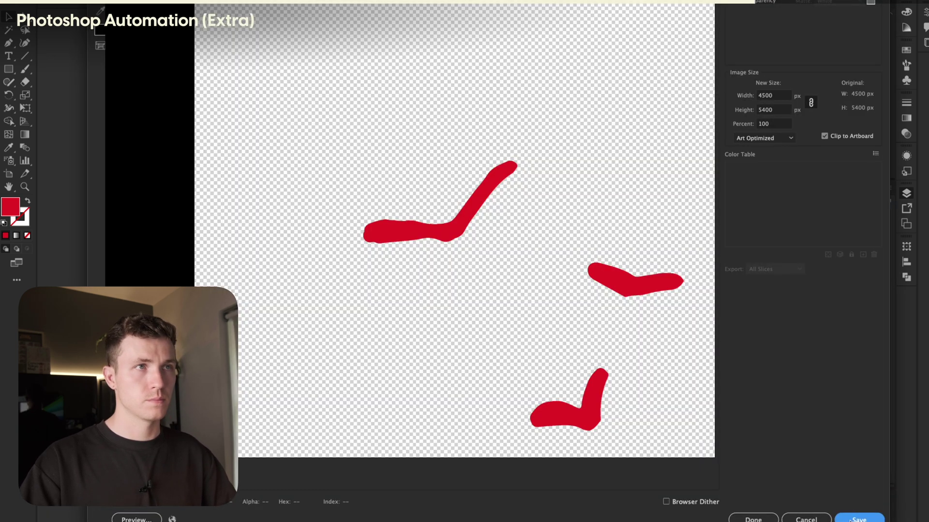
{"action": "left_click", "coordinate": [850, 520]}
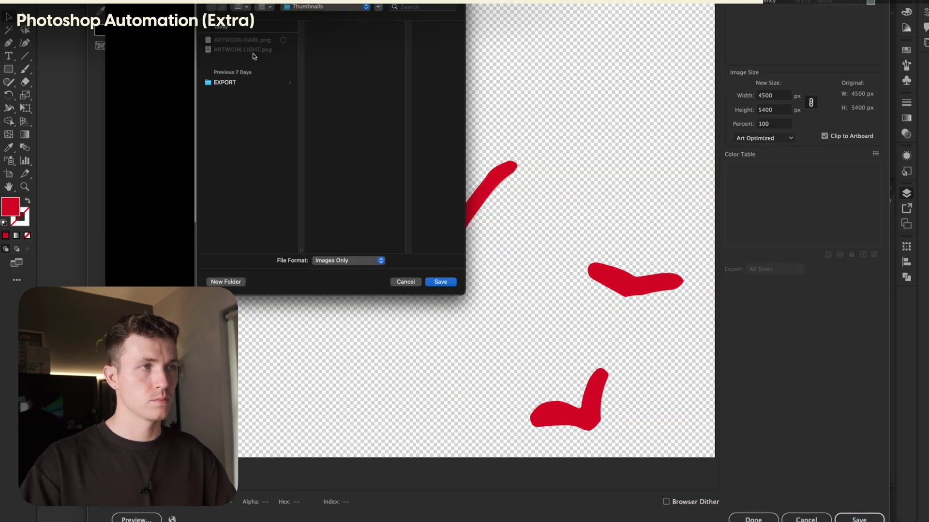
{"action": "left_click", "coordinate": [440, 282]}
{"action": "left_click", "coordinate": [317, 177]}
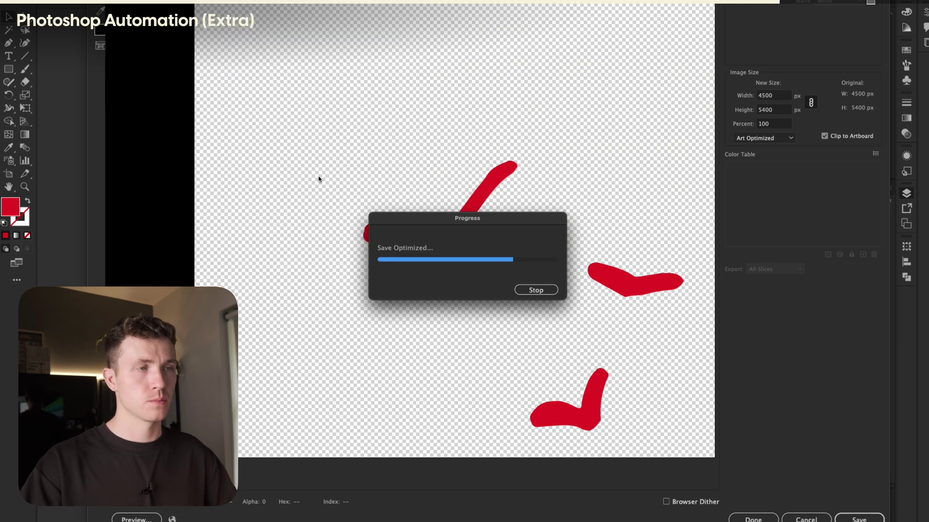
- Switch from Illustrator back to Photoshop
{"action": "key", "text": "super+Tab"}
{"action": "key", "text": "super+Tab"}
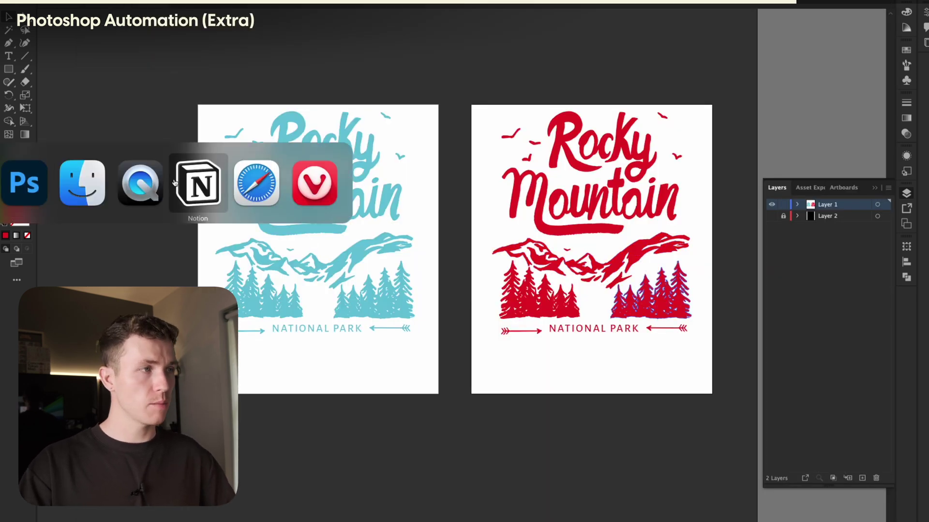
{"action": "key", "text": "super+shift+Tab"}
{"action": "key", "text": "super+shift+Tab"}
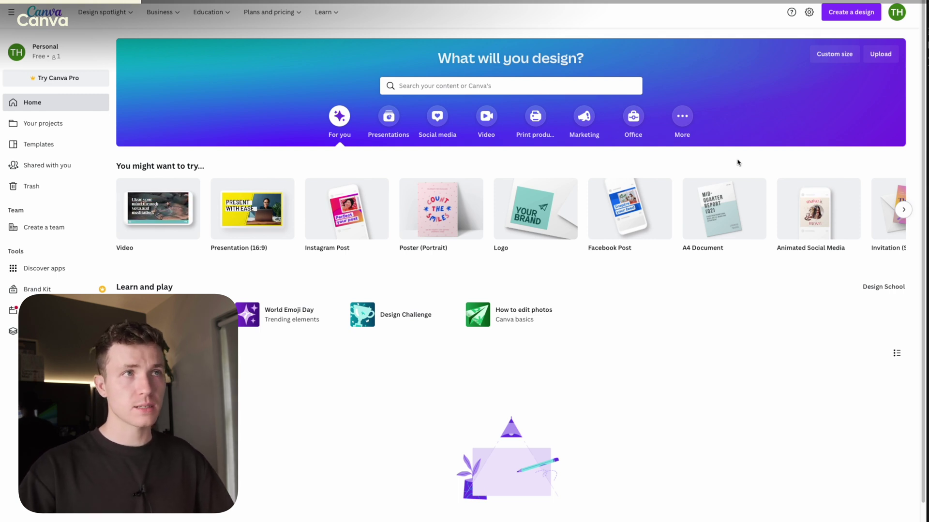
- Create a custom-size Canva design with width 2700 px and height 2025 px
{"action": "left_click", "coordinate": [850, 13]}
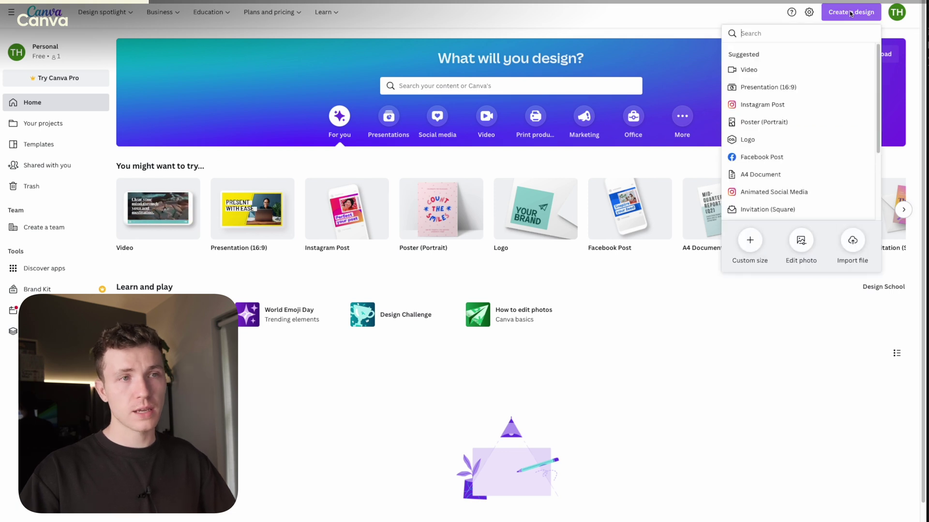
{"action": "left_click", "coordinate": [750, 240]}
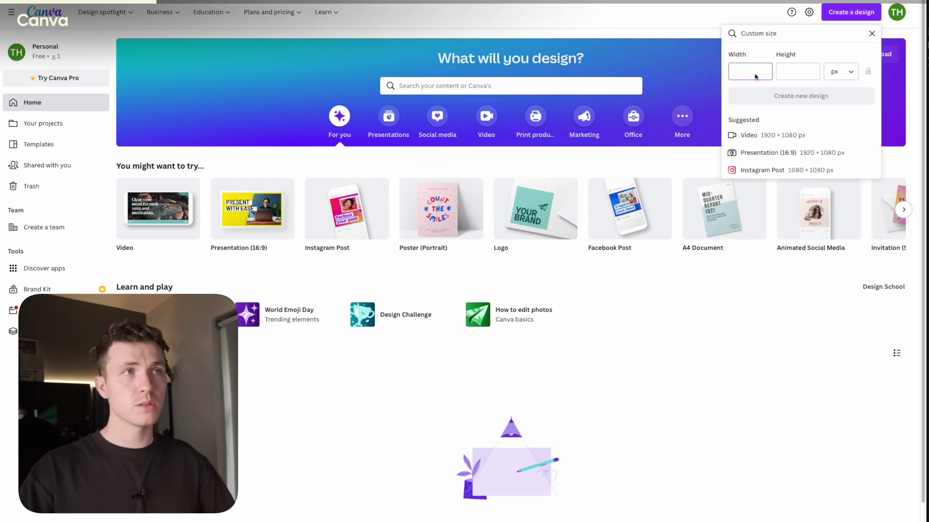
{"action": "type", "text": "2700"}
{"action": "left_click", "coordinate": [797, 71]}
{"action": "type", "text": "2025"}
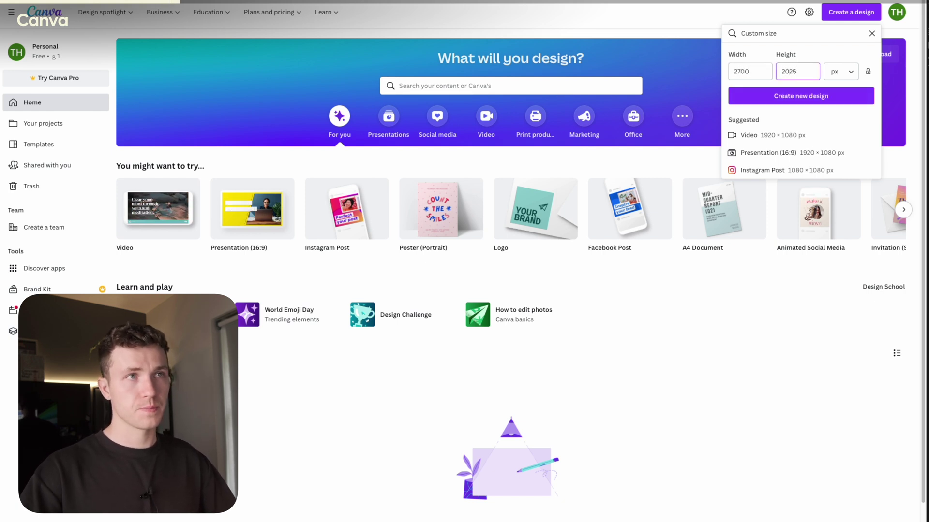
{"action": "left_click", "coordinate": [783, 97]}
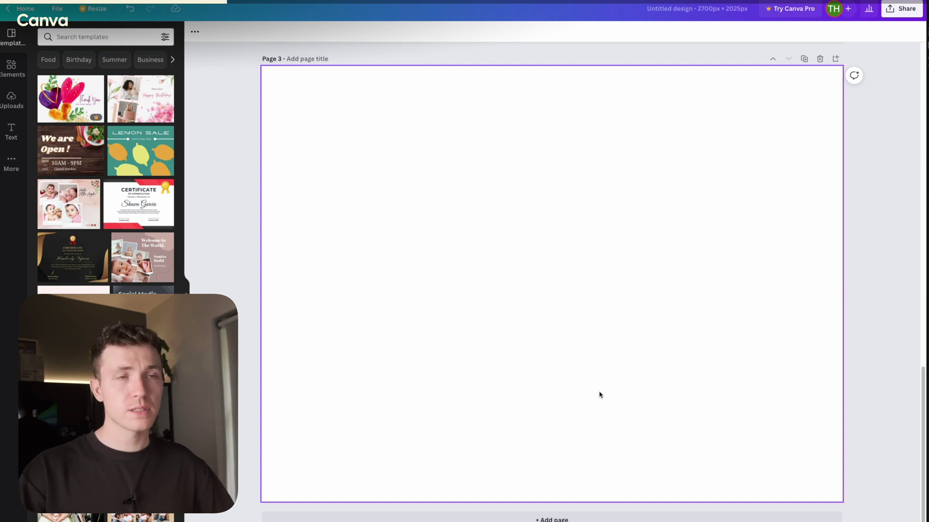
{"action": "scroll", "coordinate": [474, 295], "scroll_direction": "up", "scroll_amount": 5}
{"action": "scroll", "coordinate": [474, 295], "scroll_direction": "down", "scroll_amount": 5}
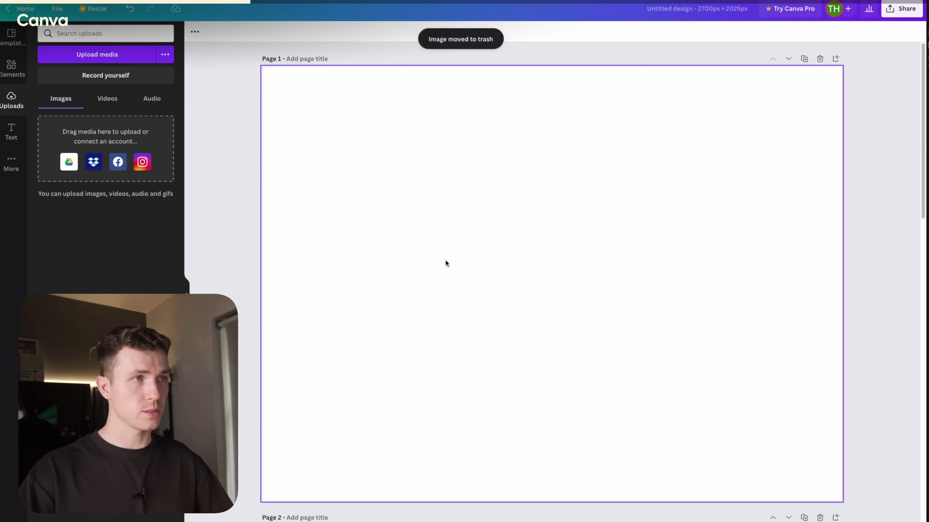
- Drag the white T-shirt photo from Finder's BLANKS folder onto Page 1
{"action": "key", "text": "super+Tab"}
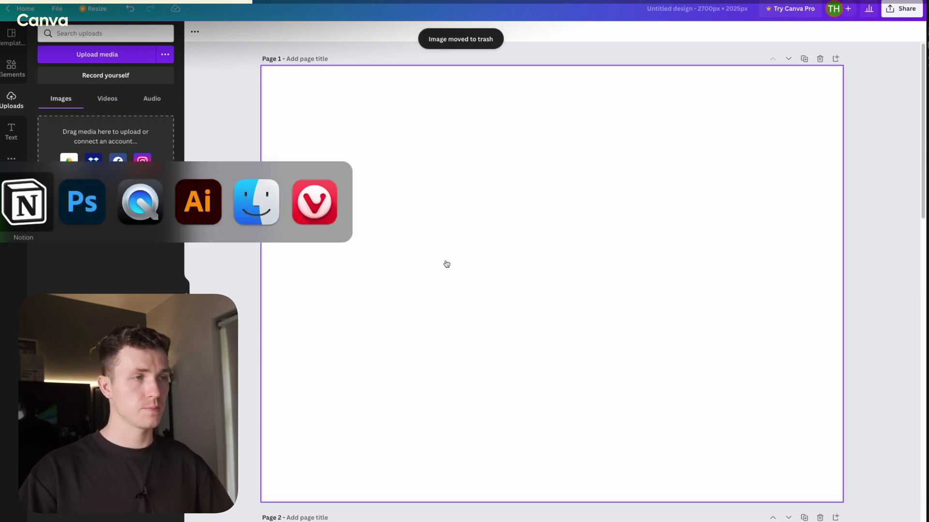
{"action": "left_click", "coordinate": [261, 228]}
{"action": "key", "text": "super+Up"}
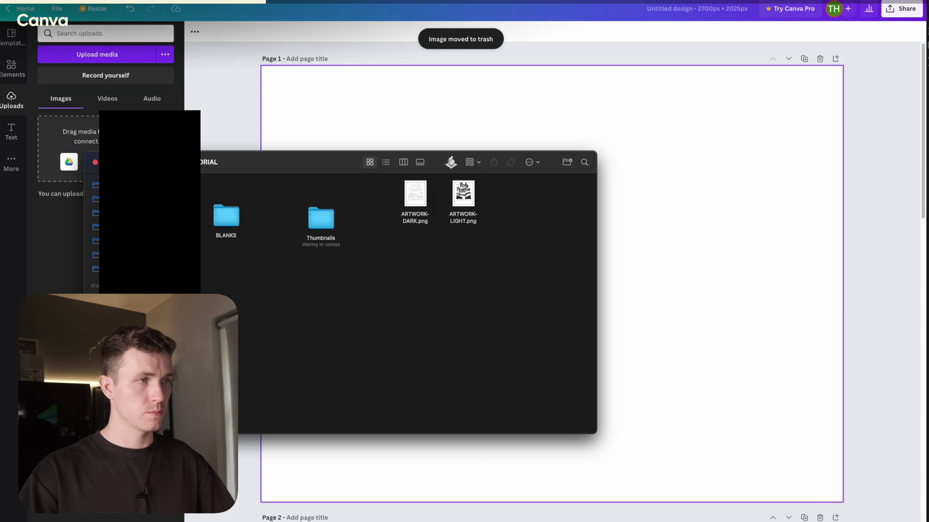
{"action": "double_click", "coordinate": [226, 213]}
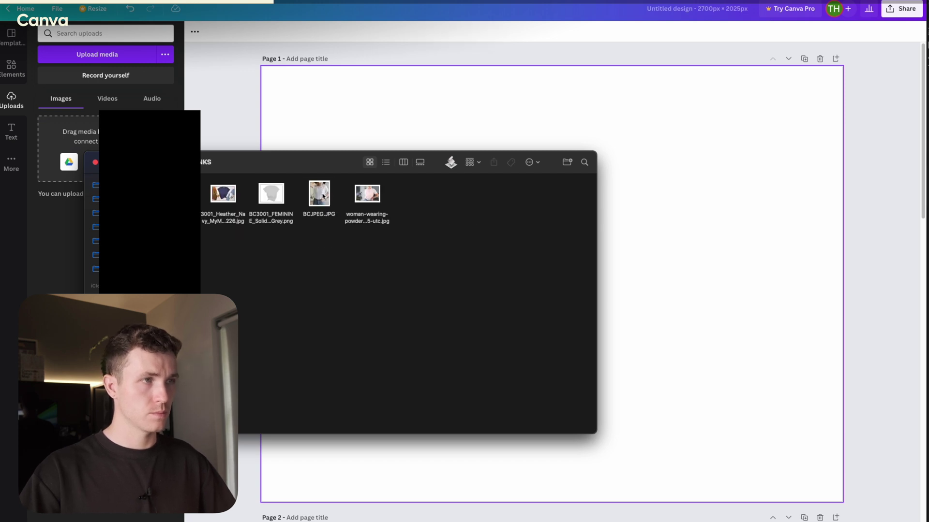
{"action": "left_click_drag", "start_coordinate": [319, 194], "coordinate": [338, 98]}
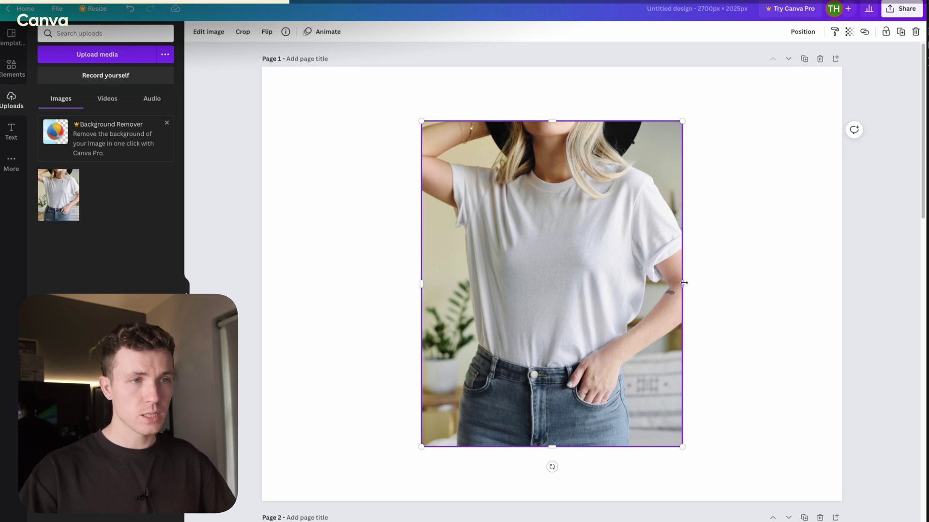
- Stretch the shirt photo's edges out to all four page edges
{"action": "left_click_drag", "start_coordinate": [682, 284], "coordinate": [842, 284]}
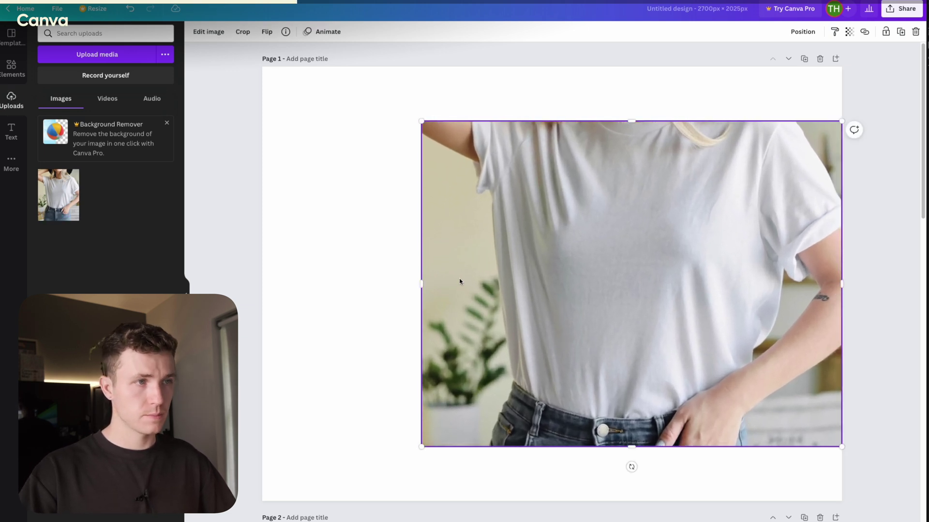
{"action": "left_click_drag", "start_coordinate": [421, 285], "coordinate": [264, 289]}
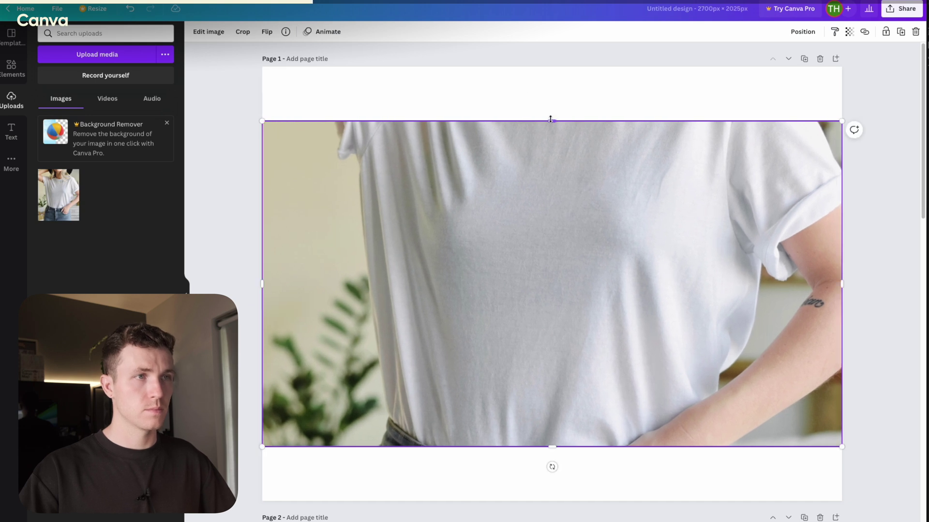
{"action": "left_click_drag", "start_coordinate": [551, 121], "coordinate": [551, 68]}
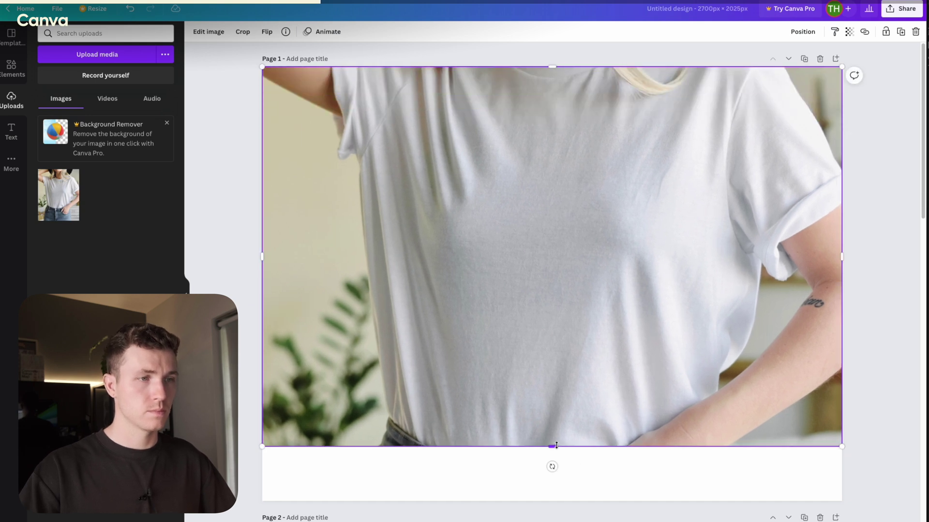
{"action": "left_click_drag", "start_coordinate": [552, 445], "coordinate": [555, 505]}
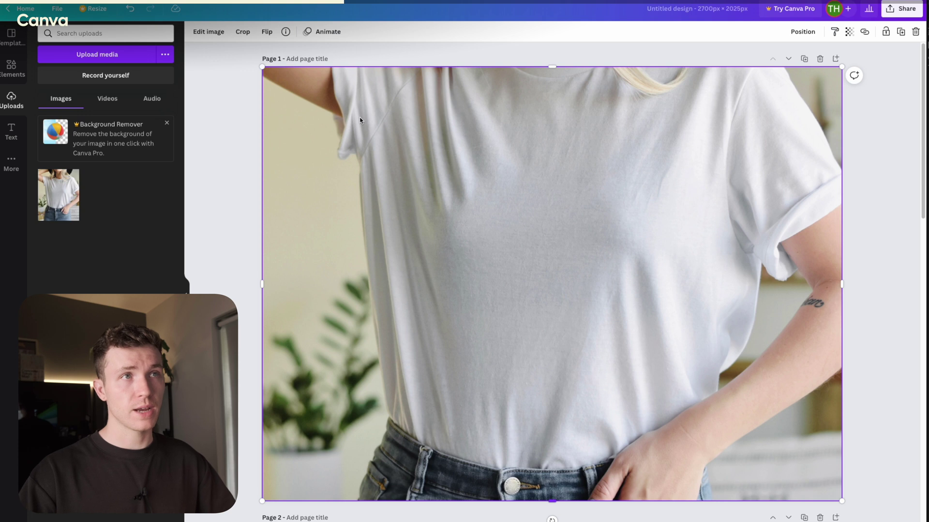
- Drag Example1.png from the ARTWORK folder onto the shirt photo
{"action": "key", "text": "super+Tab"}
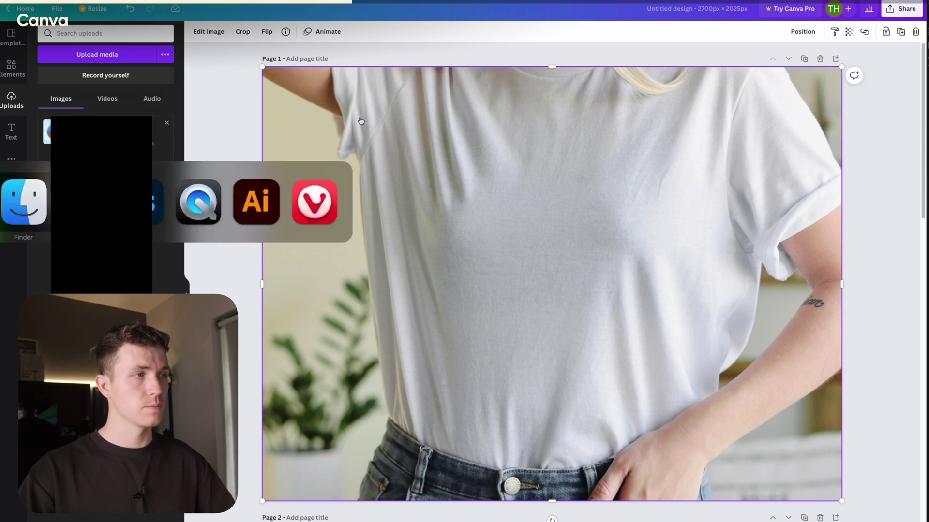
{"action": "left_click", "coordinate": [158, 163]}
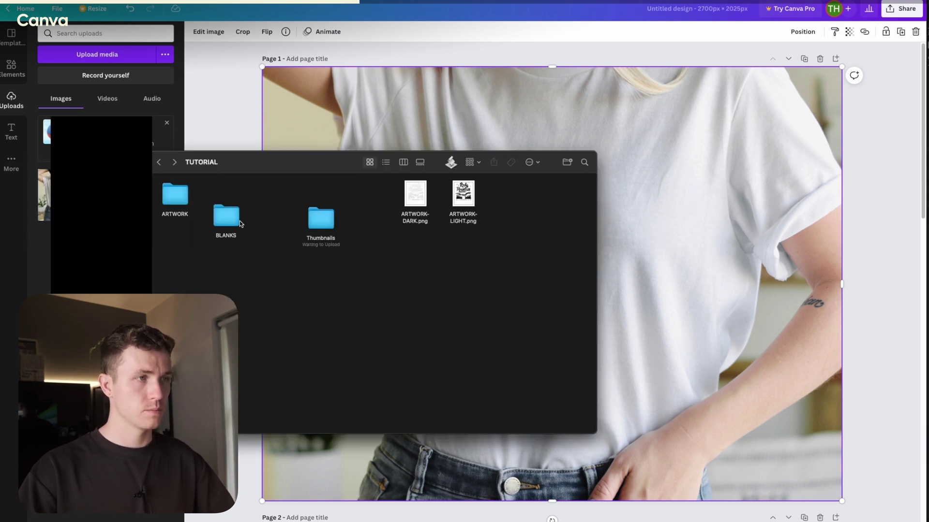
{"action": "double_click", "coordinate": [183, 198]}
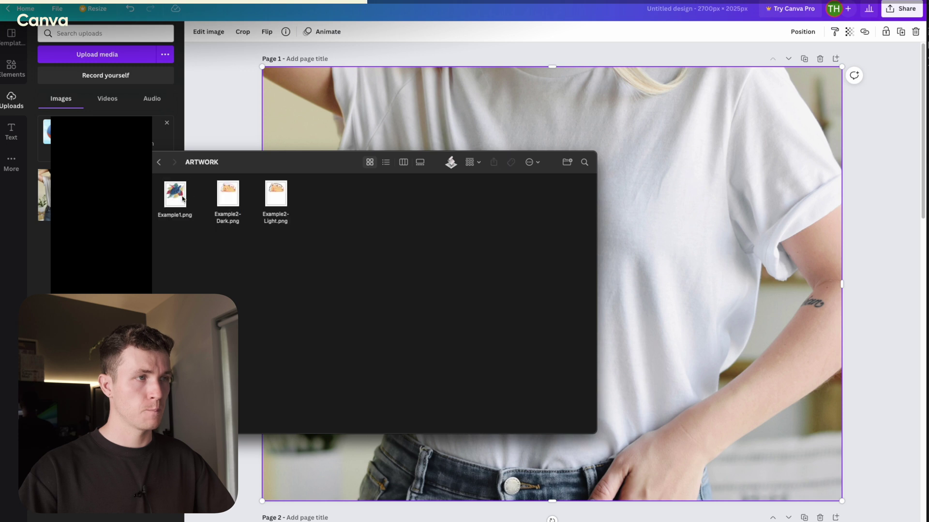
{"action": "left_click", "coordinate": [175, 194]}
{"action": "left_click_drag", "start_coordinate": [175, 195], "coordinate": [308, 113]}
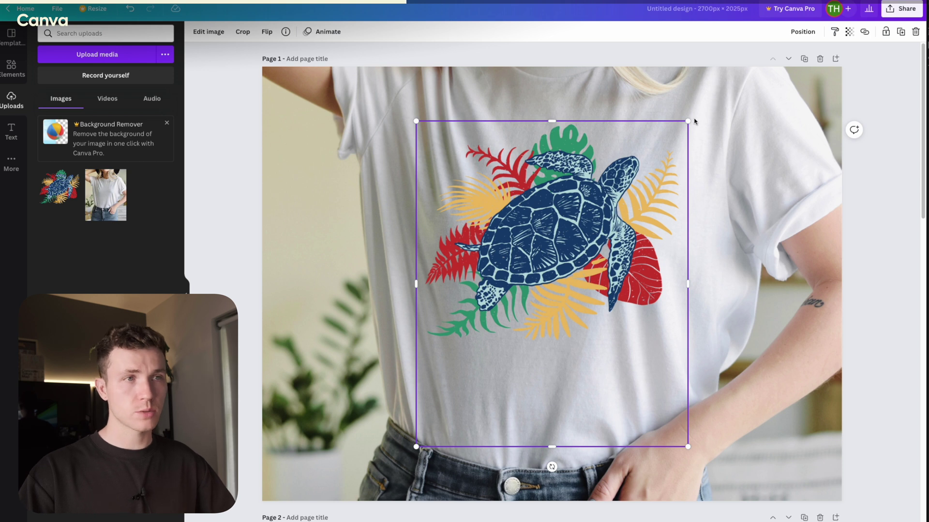
- Resize the turtle, shift the shirt photo down, tilt the turtle 3° and nudge it lower
{"action": "left_click_drag", "start_coordinate": [691, 120], "coordinate": [698, 112]}
{"action": "double_click", "coordinate": [764, 177]}
{"action": "left_click_drag", "start_coordinate": [764, 176], "coordinate": [764, 220]}
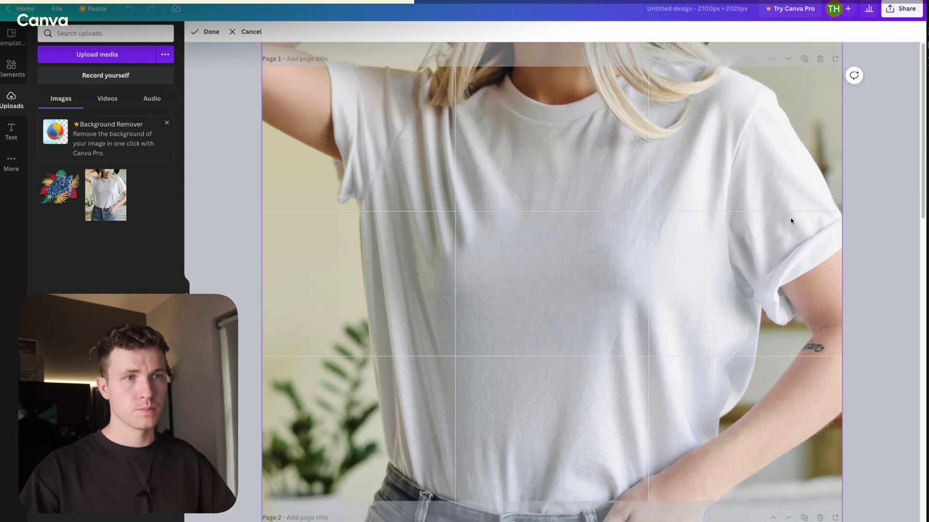
{"action": "left_click", "coordinate": [551, 290]}
{"action": "left_click_drag", "start_coordinate": [551, 490], "coordinate": [542, 494]}
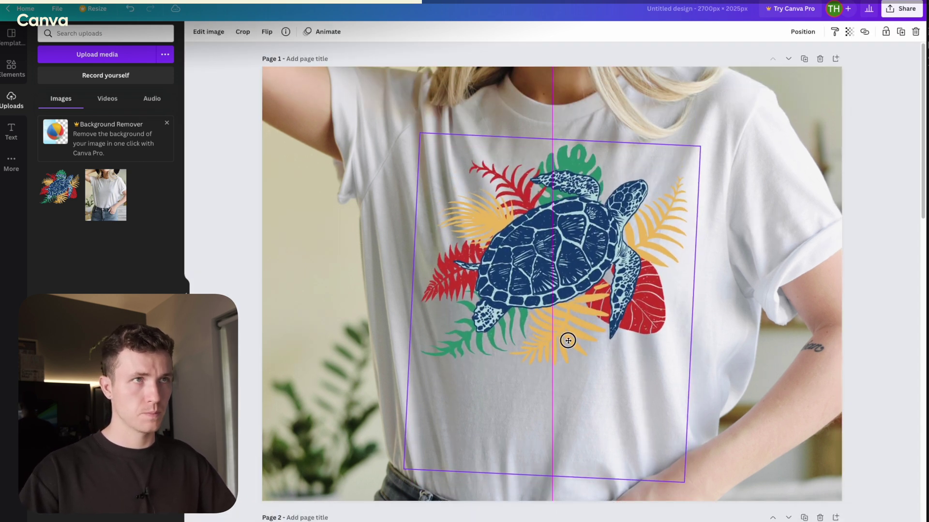
{"action": "left_click_drag", "start_coordinate": [566, 338], "coordinate": [568, 343]}
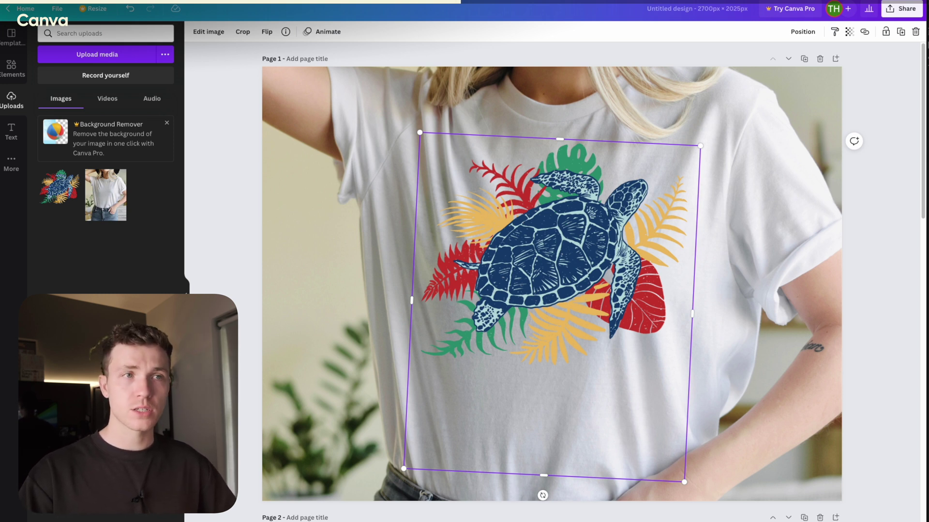
- Give the turtle artwork 85 transparency, then deselect it
{"action": "left_click", "coordinate": [849, 31]}
{"action": "left_click", "coordinate": [835, 55]}
{"action": "type", "text": "85"}
{"action": "key", "text": "Return"}
{"action": "left_click", "coordinate": [808, 207]}
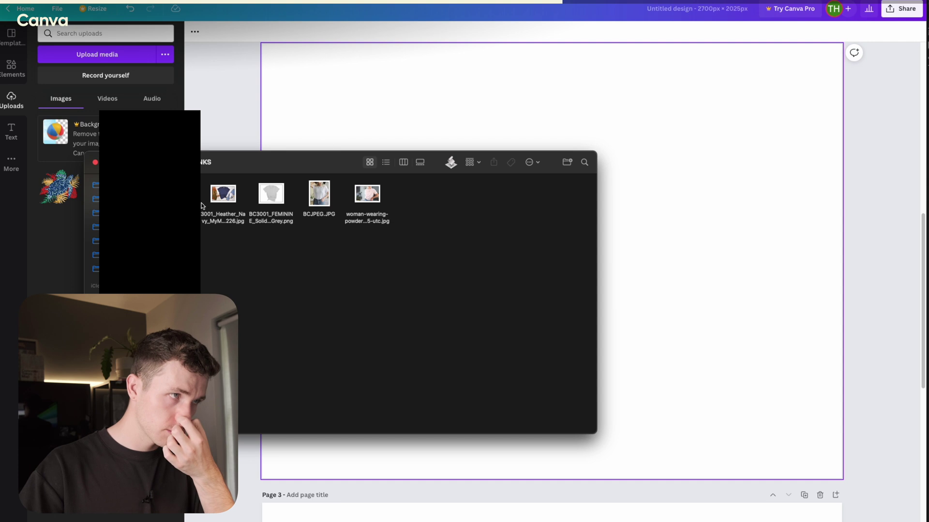
- Add the shirt blanks, stretch the black shirt across Page 2, and select its turtle design
{"action": "left_click_drag", "start_coordinate": [290, 191], "coordinate": [472, 491]}
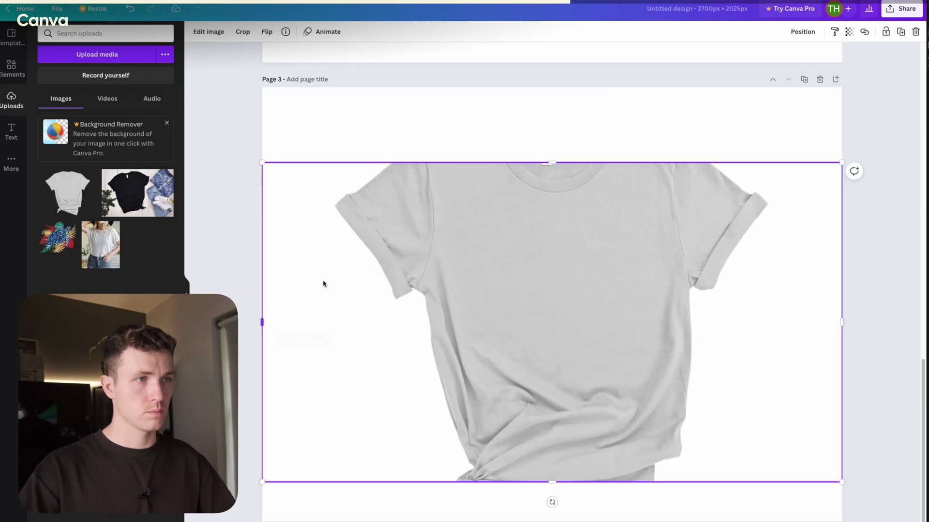
{"action": "scroll", "coordinate": [559, 247], "scroll_direction": "up", "scroll_amount": 5}
{"action": "left_click_drag", "start_coordinate": [334, 312], "coordinate": [263, 311]}
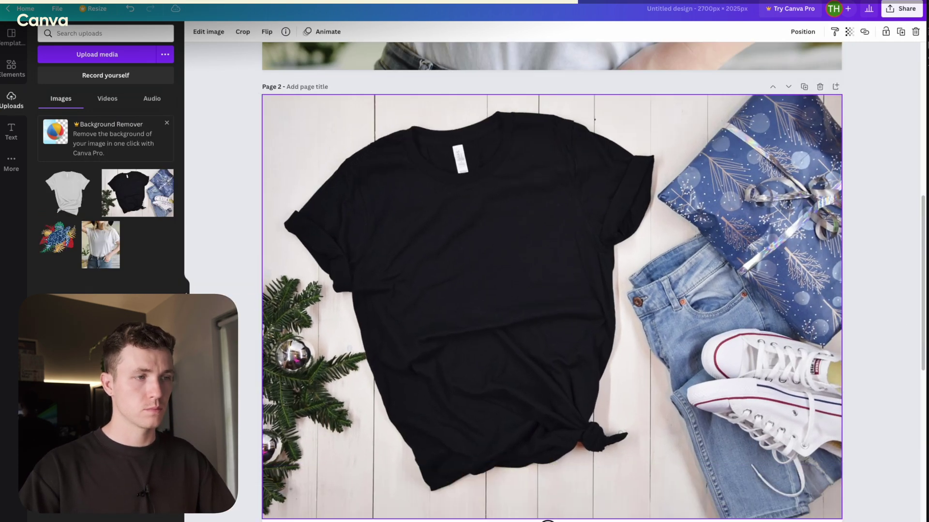
{"action": "double_click", "coordinate": [669, 256]}
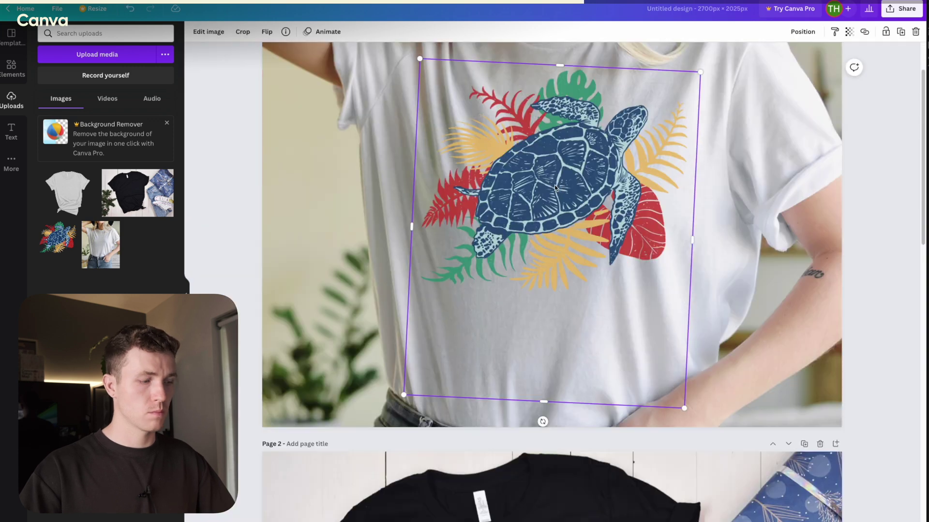
{"action": "scroll", "coordinate": [580, 290], "scroll_direction": "down", "scroll_amount": 15}
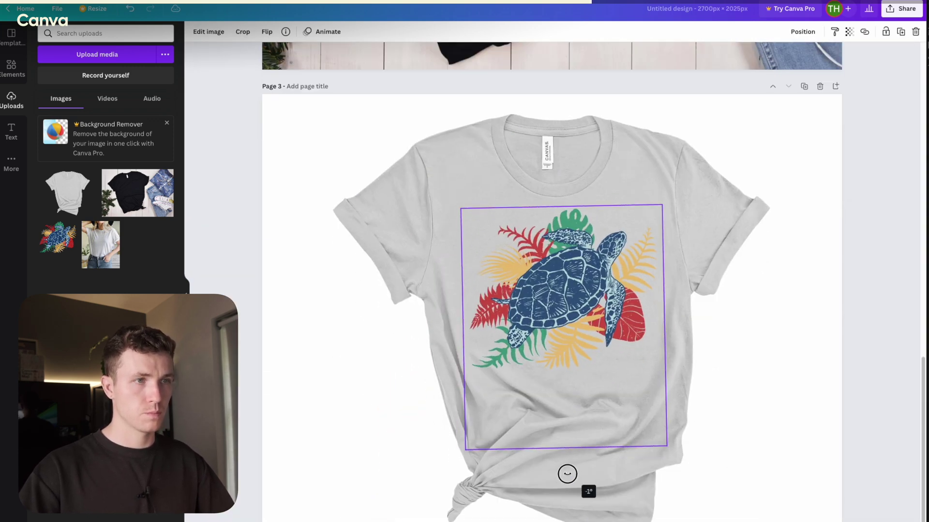
{"action": "left_click", "coordinate": [739, 363]}
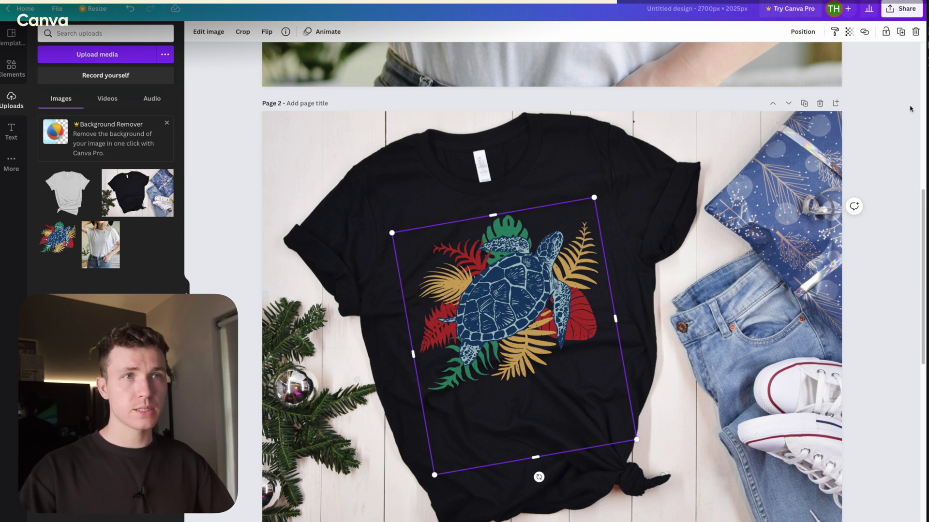
- Download all 3 pages as JPG via Share > Download
{"action": "left_click", "coordinate": [905, 10]}
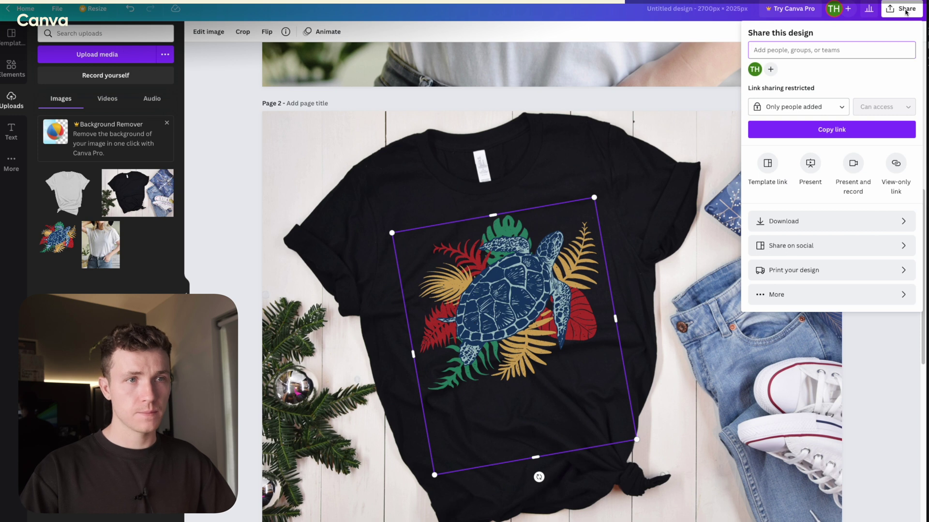
{"action": "left_click", "coordinate": [773, 221]}
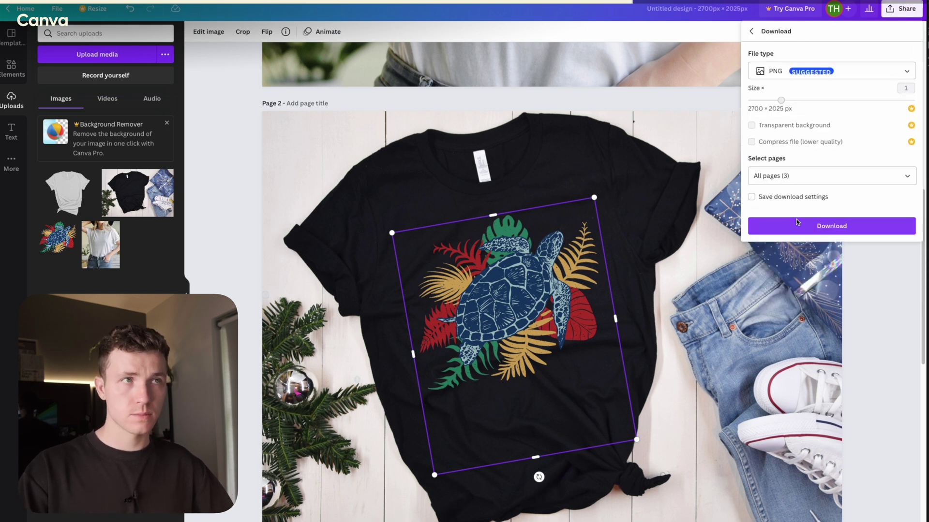
{"action": "left_click", "coordinate": [886, 73]}
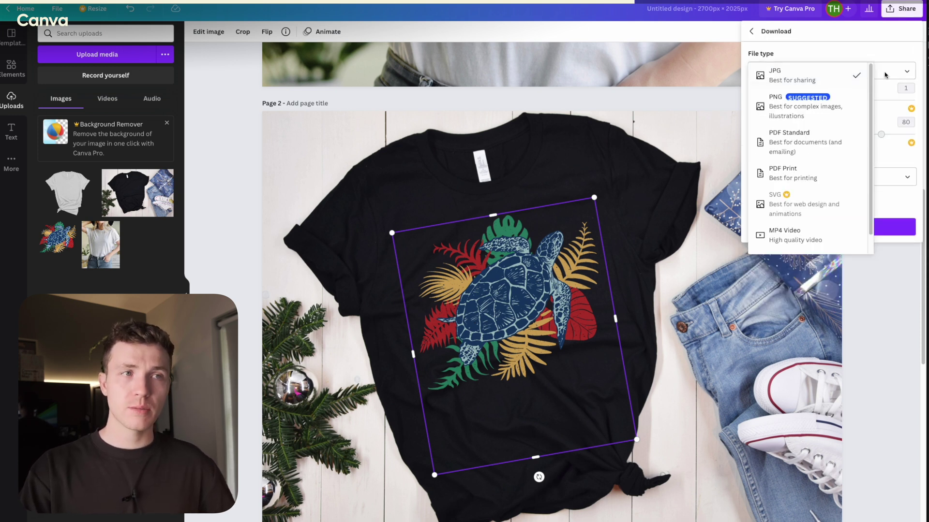
{"action": "left_click", "coordinate": [768, 86]}
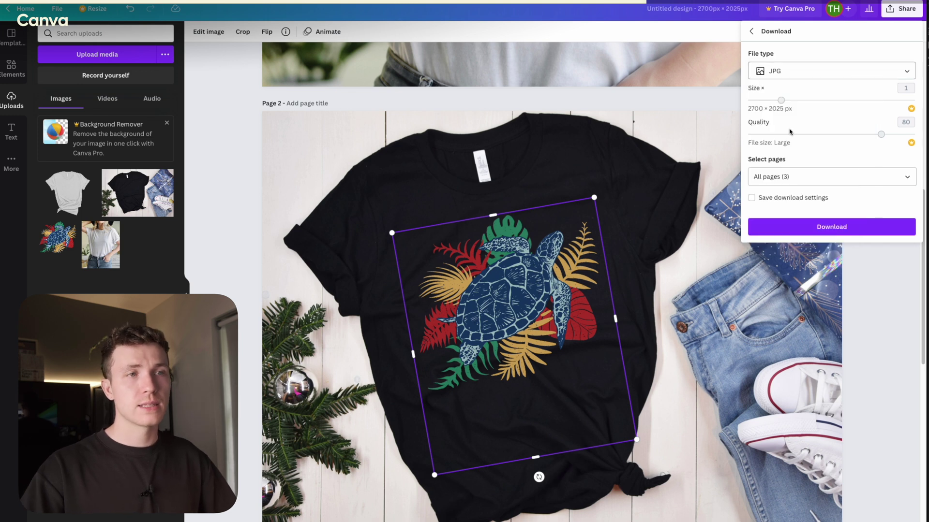
{"action": "left_click", "coordinate": [791, 177]}
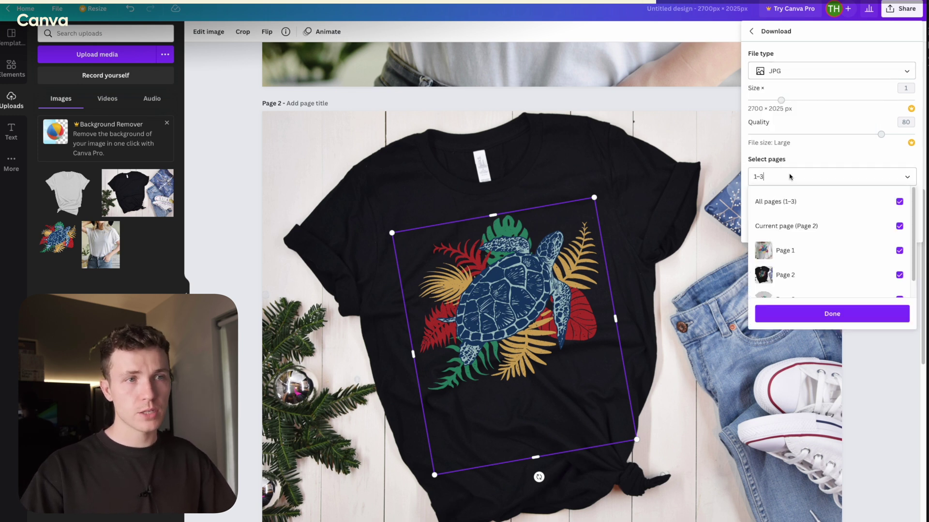
{"action": "left_click", "coordinate": [772, 203]}
{"action": "left_click", "coordinate": [772, 203]}
{"action": "left_click", "coordinate": [832, 314]}
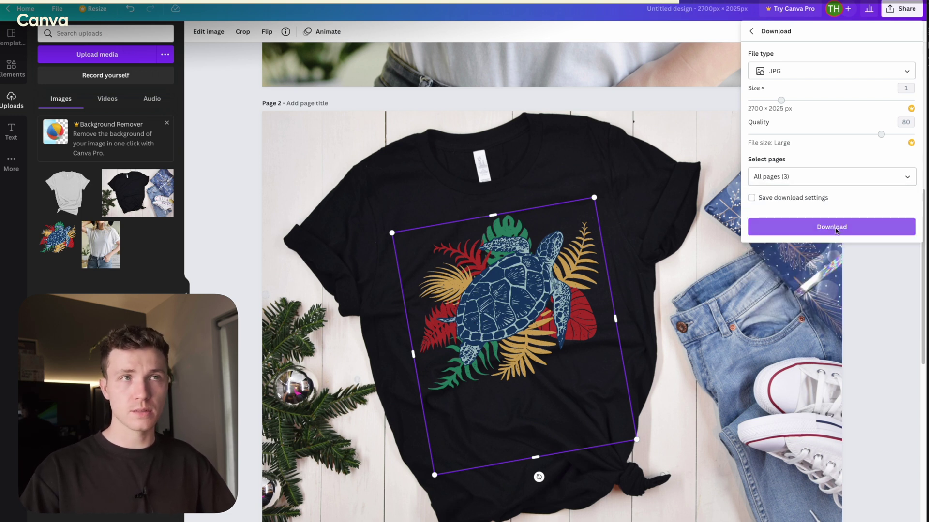
{"action": "left_click", "coordinate": [785, 304]}
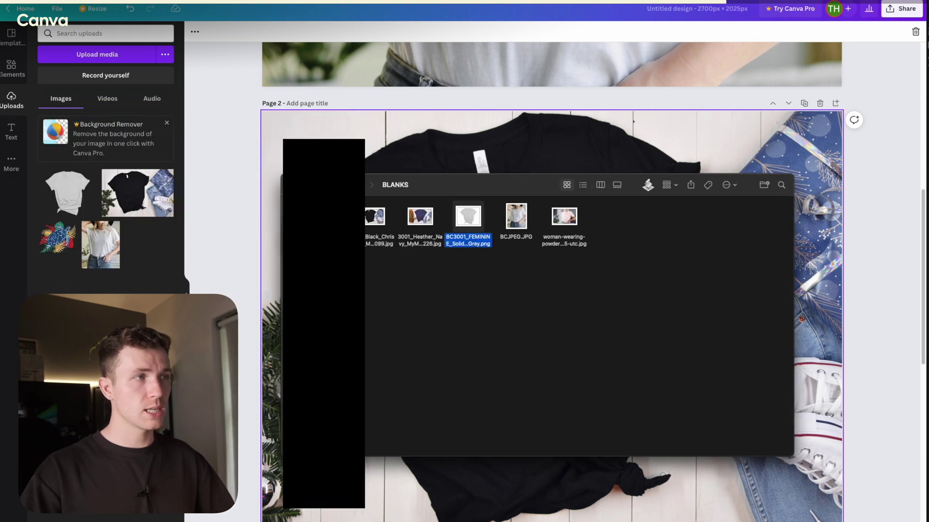
- Upload Example2-Light.png from the ARTWORK folder into Canva
{"action": "key", "text": "super+Up"}
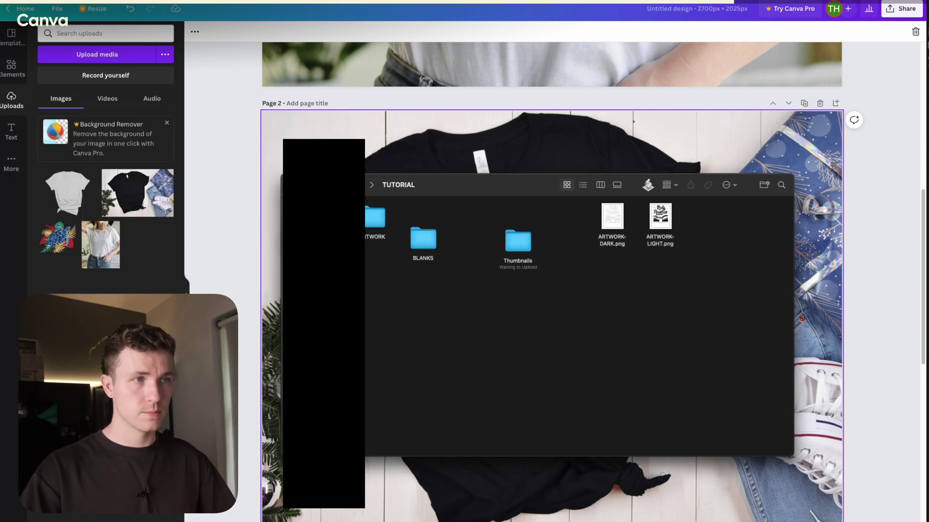
{"action": "double_click", "coordinate": [366, 222]}
{"action": "left_click_drag", "start_coordinate": [472, 216], "coordinate": [324, 223]}
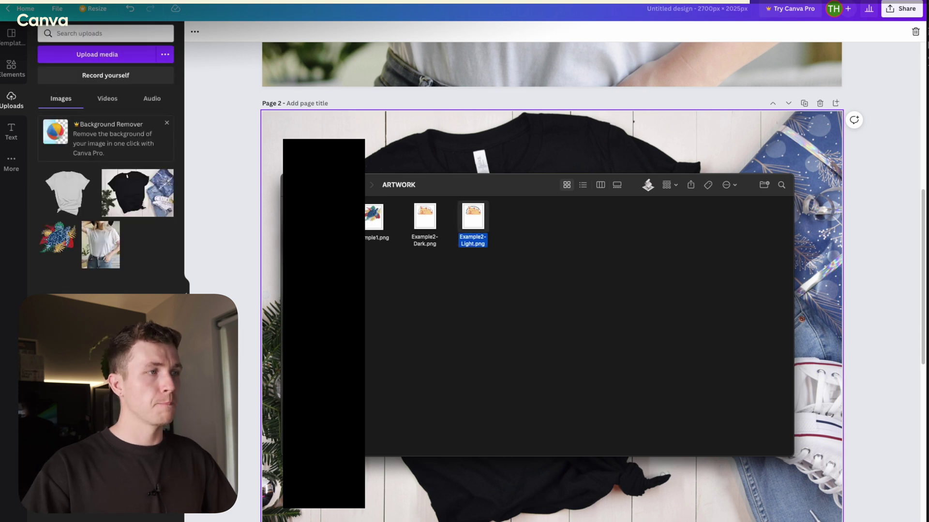
{"action": "key", "text": "super+Tab"}
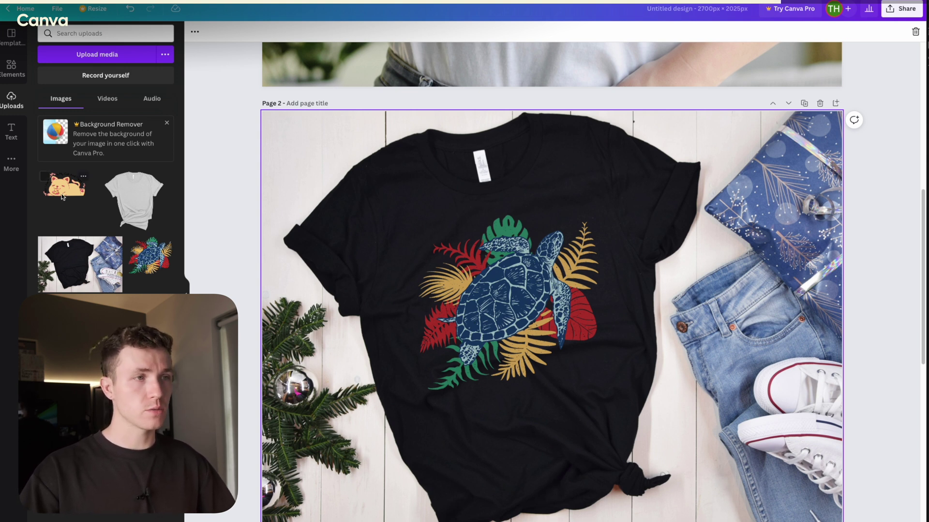
- Place the cat-and-pizza design onto the black and grey shirts
{"action": "left_click_drag", "start_coordinate": [69, 199], "coordinate": [458, 312]}
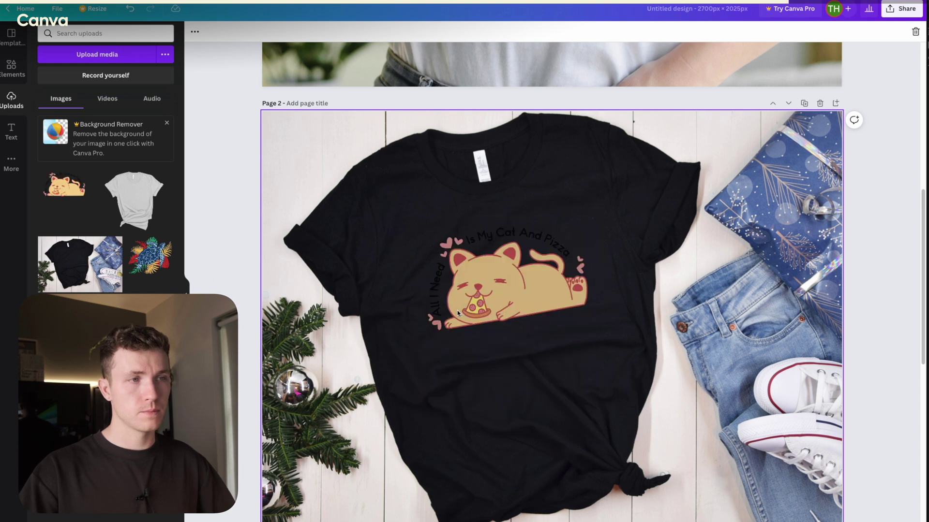
{"action": "scroll", "coordinate": [458, 312], "scroll_direction": "up", "scroll_amount": 8}
{"action": "left_click_drag", "start_coordinate": [66, 188], "coordinate": [521, 232]}
{"action": "scroll", "coordinate": [522, 232], "scroll_direction": "down", "scroll_amount": 8}
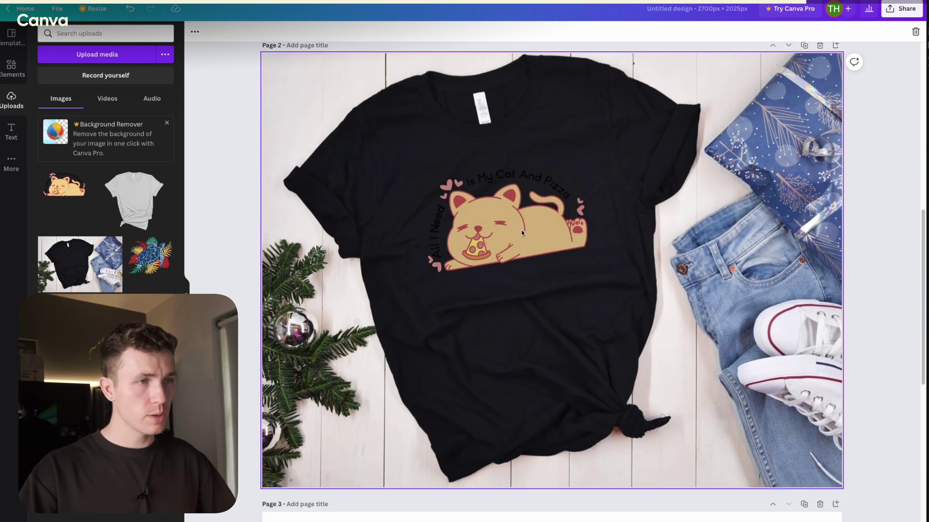
{"action": "scroll", "coordinate": [522, 232], "scroll_direction": "down", "scroll_amount": 8}
{"action": "left_click_drag", "start_coordinate": [66, 187], "coordinate": [547, 283]}
{"action": "scroll", "coordinate": [546, 283], "scroll_direction": "up", "scroll_amount": 8}
{"action": "scroll", "coordinate": [546, 283], "scroll_direction": "up", "scroll_amount": 2}
{"action": "left_click", "coordinate": [892, 289]}
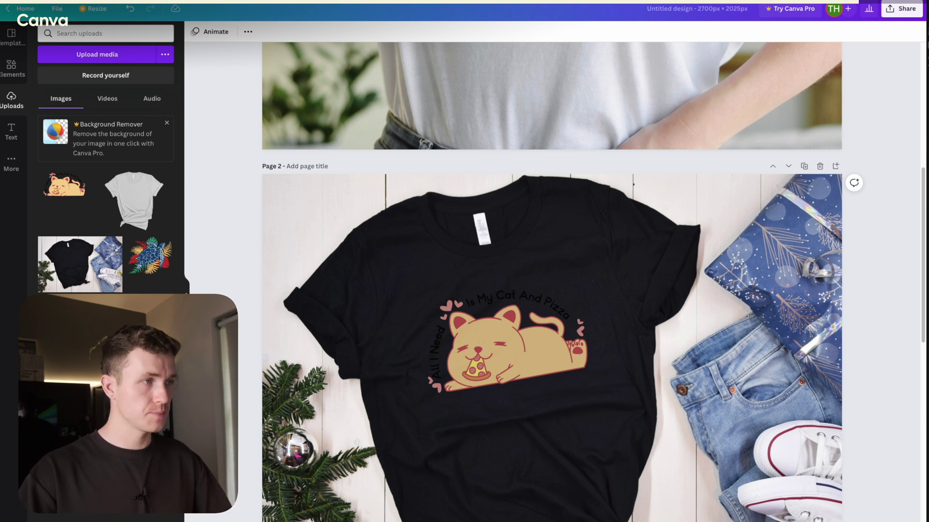
- Upload Example2-Dark.png and swap it onto the black shirt
{"action": "key", "text": "super+Tab"}
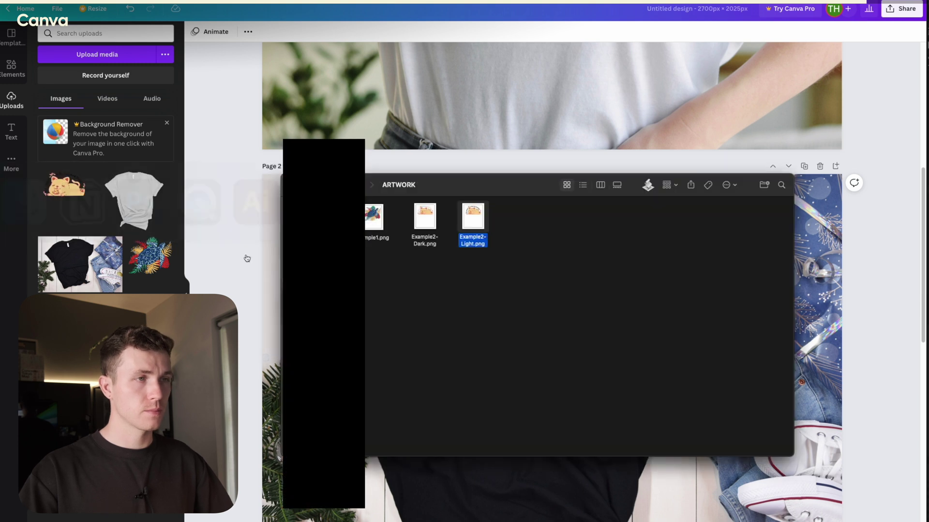
{"action": "left_click_drag", "start_coordinate": [425, 217], "coordinate": [62, 201]}
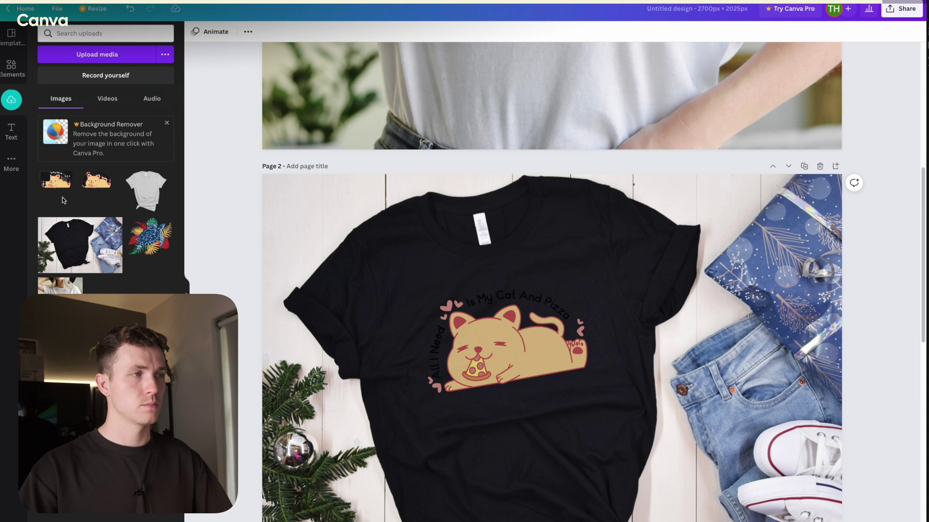
{"action": "left_click_drag", "start_coordinate": [57, 181], "coordinate": [463, 357]}
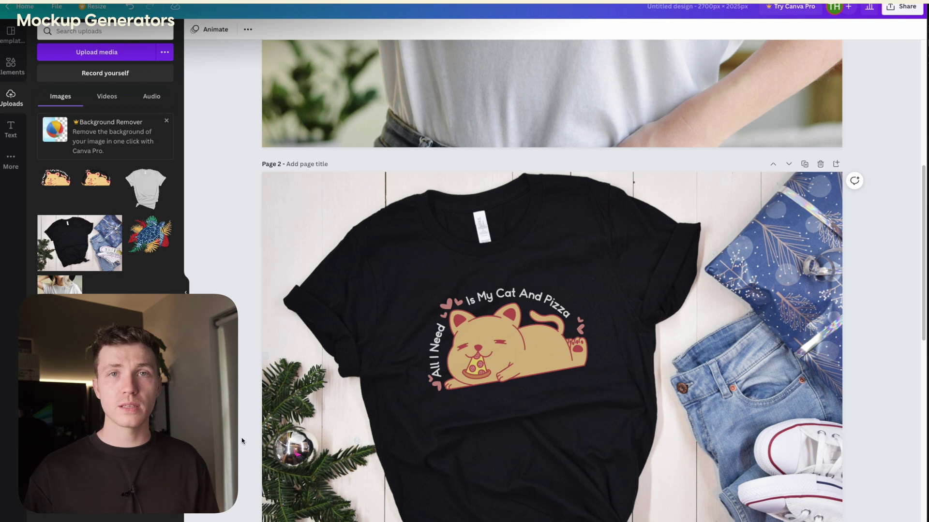
- Go to Mockups > Apparel > T-Shirts and sort the results by Newest
{"action": "scroll", "coordinate": [242, 441], "scroll_direction": "down", "scroll_amount": 1}
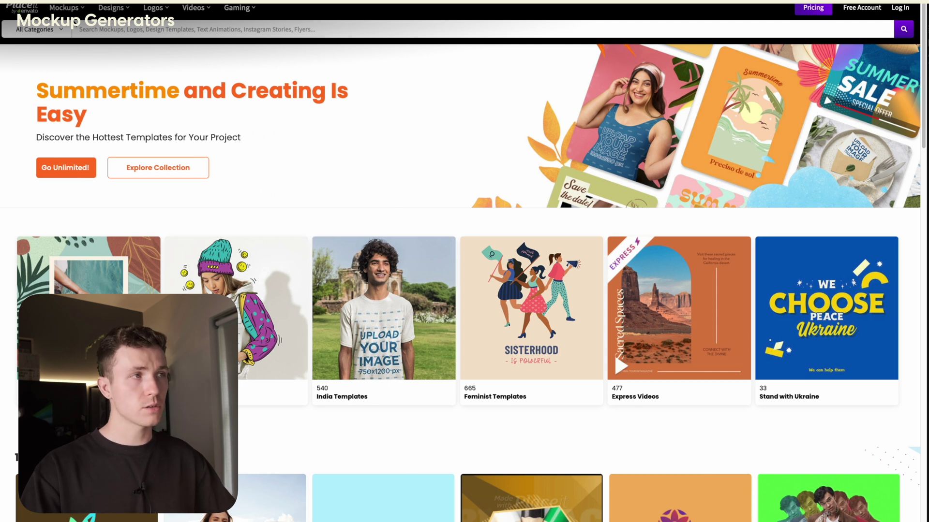
{"action": "mouse_move", "coordinate": [76, 14]}
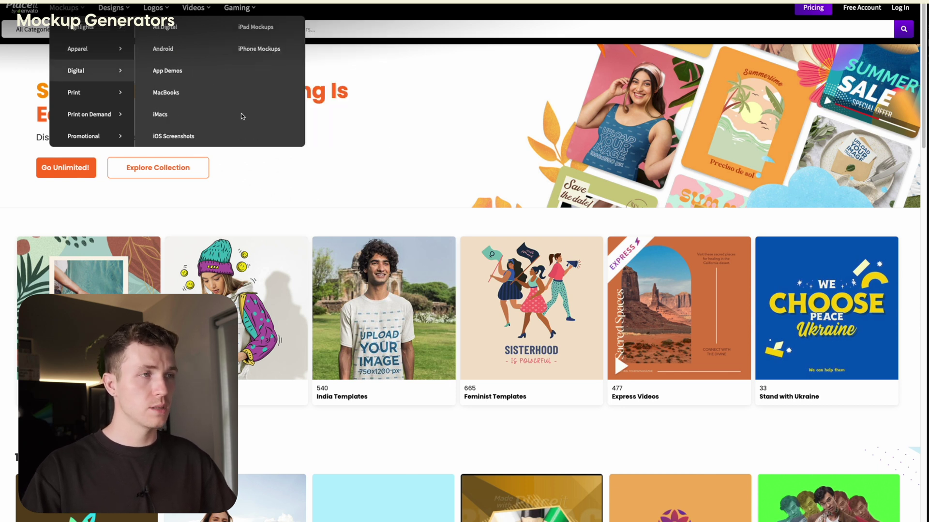
{"action": "mouse_move", "coordinate": [118, 47]}
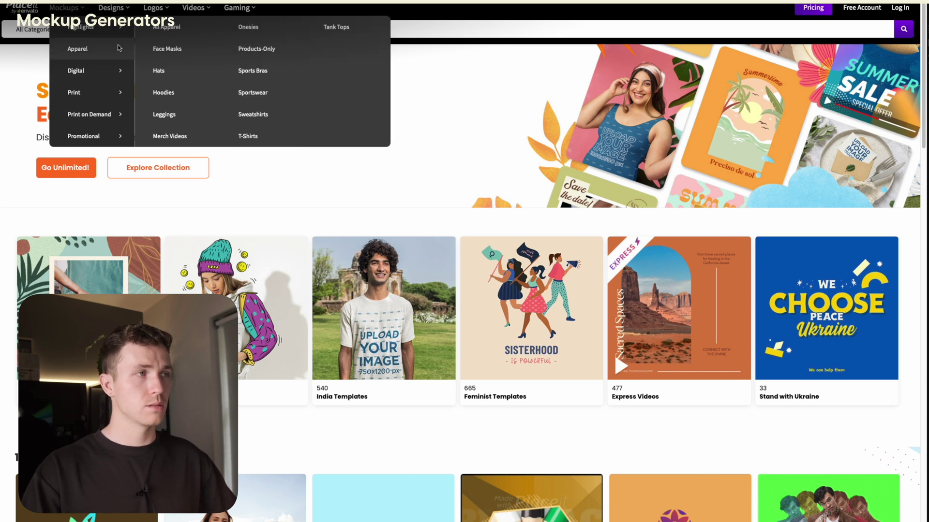
{"action": "left_click", "coordinate": [248, 137]}
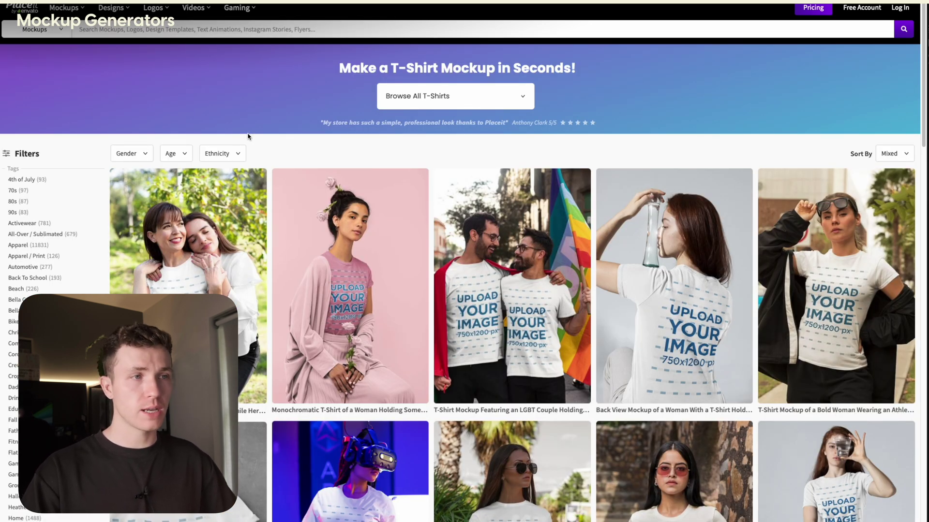
{"action": "scroll", "coordinate": [655, 118], "scroll_direction": "down", "scroll_amount": 1}
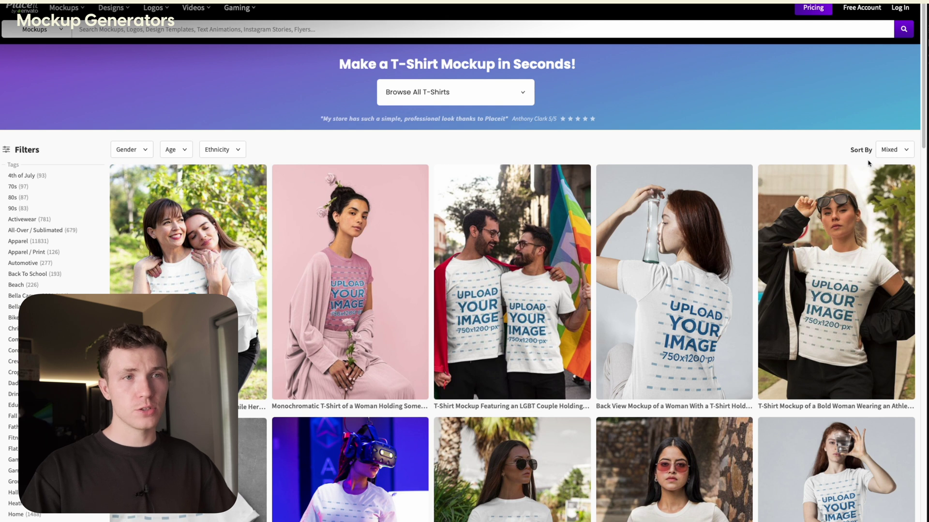
{"action": "left_click", "coordinate": [890, 150]}
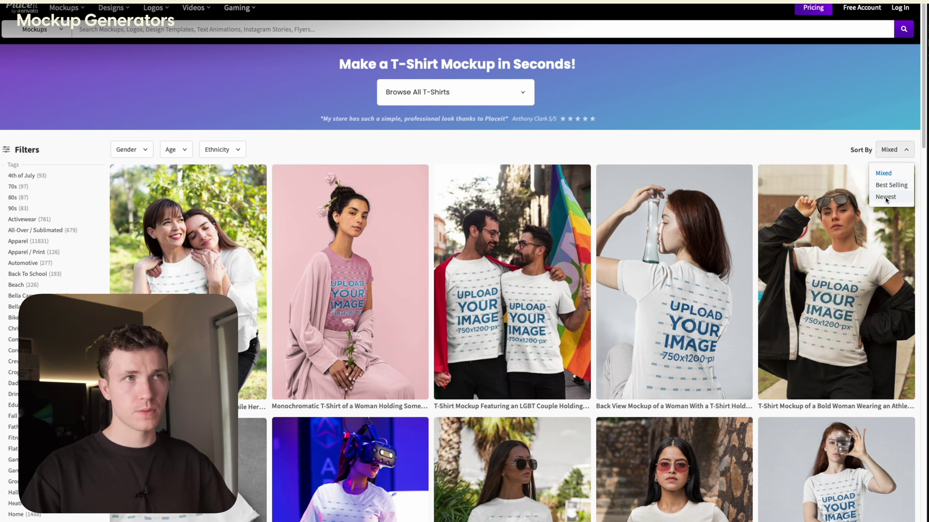
{"action": "left_click", "coordinate": [885, 197]}
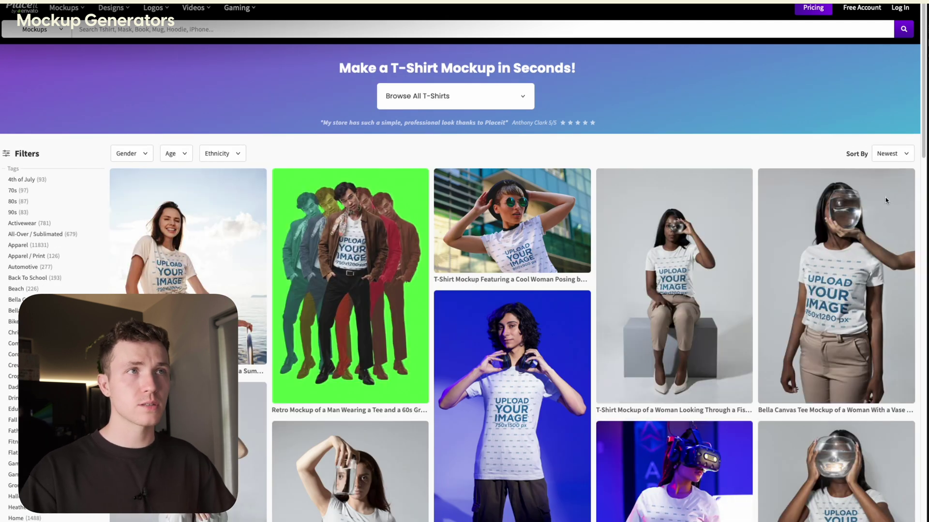
{"action": "scroll", "coordinate": [886, 200], "scroll_direction": "down", "scroll_amount": 5}
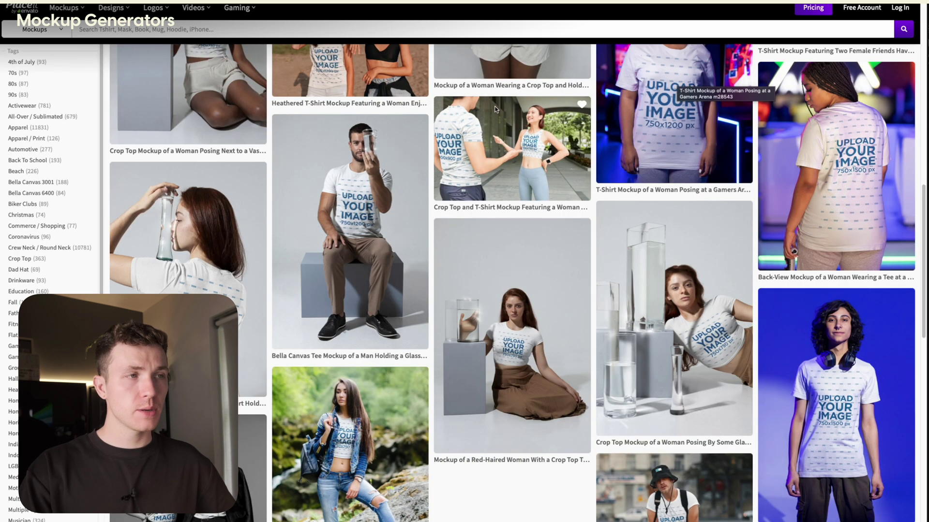
- Open the seated man mockup and upload Example1.png from the ARTWORK folder
{"action": "left_click", "coordinate": [675, 264]}
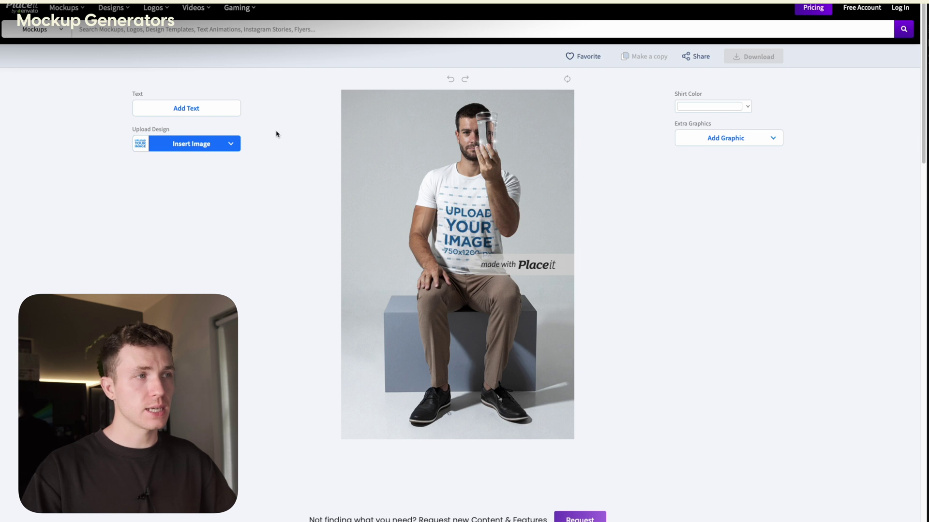
{"action": "left_click", "coordinate": [228, 141]}
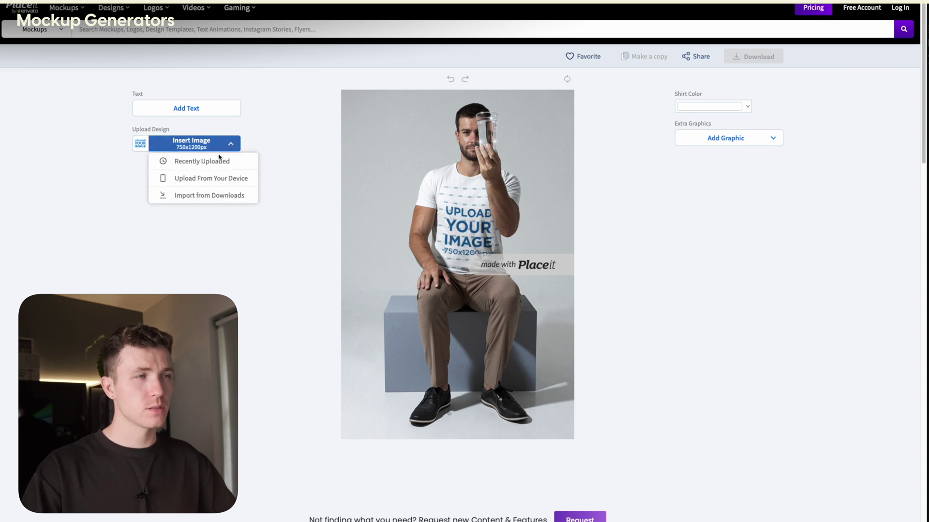
{"action": "left_click", "coordinate": [213, 179]}
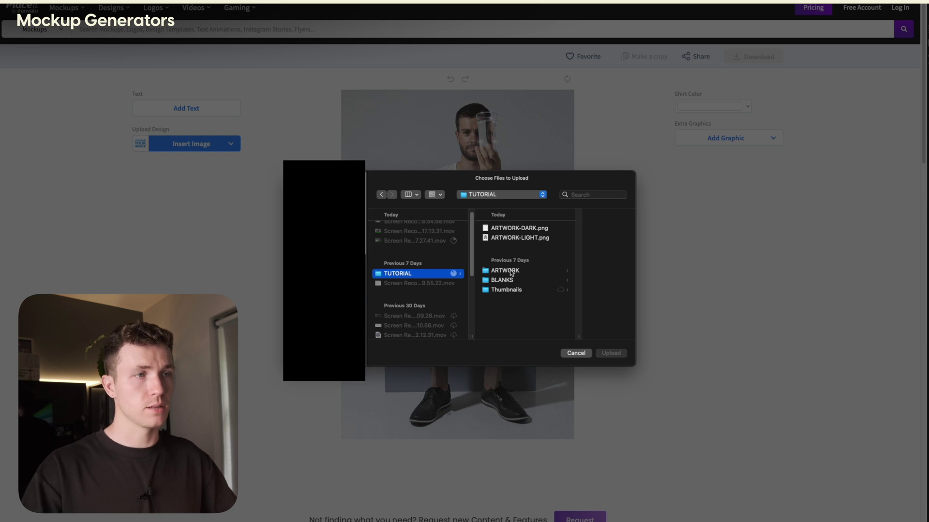
{"action": "left_click", "coordinate": [512, 273]}
{"action": "left_click", "coordinate": [549, 228]}
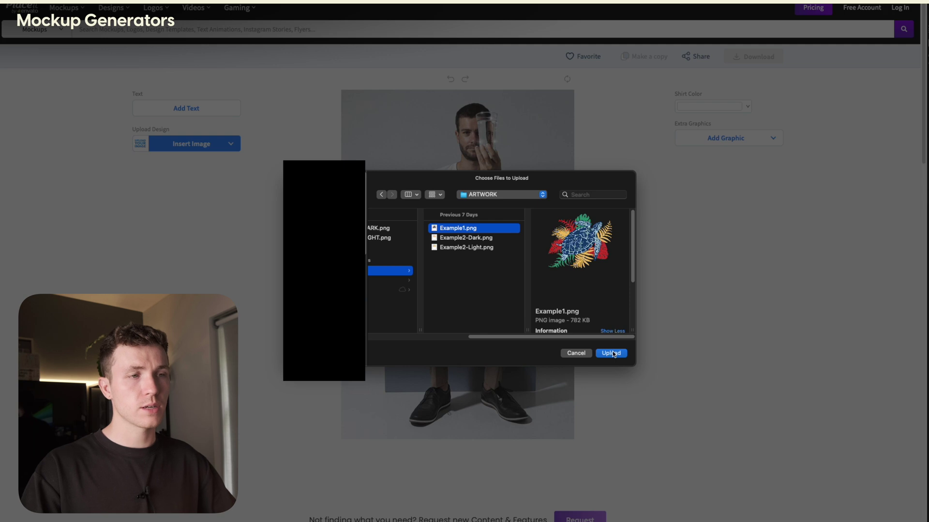
{"action": "left_click", "coordinate": [611, 353]}
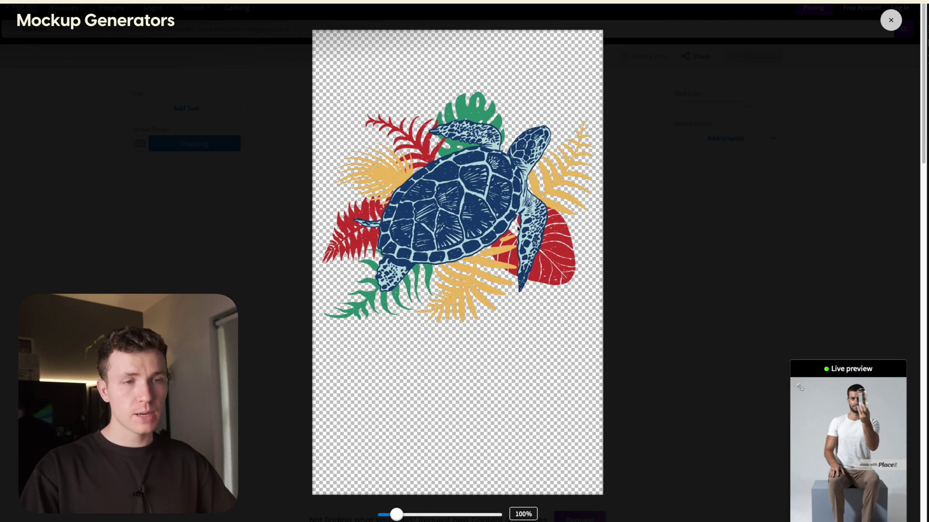
- Move the turtle artwork higher in the crop area and apply the crop
{"action": "left_click_drag", "start_coordinate": [493, 251], "coordinate": [477, 184]}
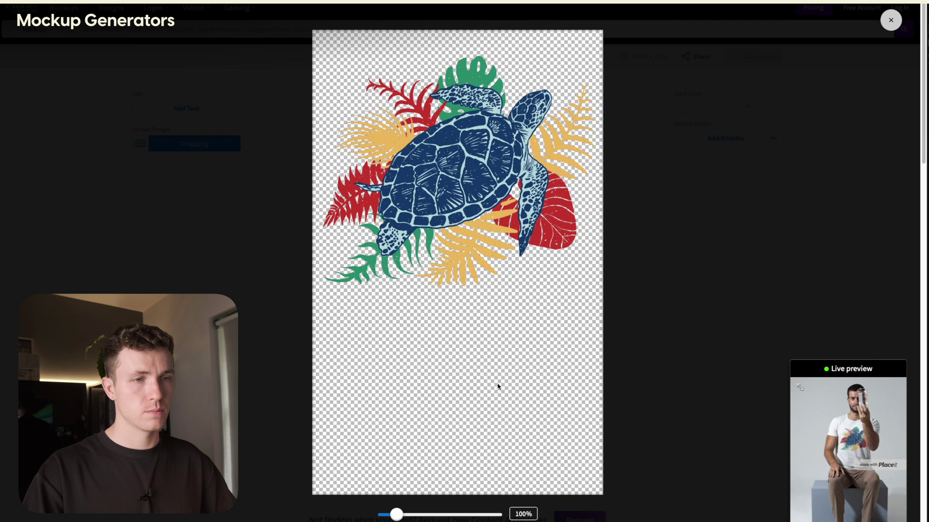
{"action": "scroll", "coordinate": [497, 350], "scroll_direction": "down", "scroll_amount": 1}
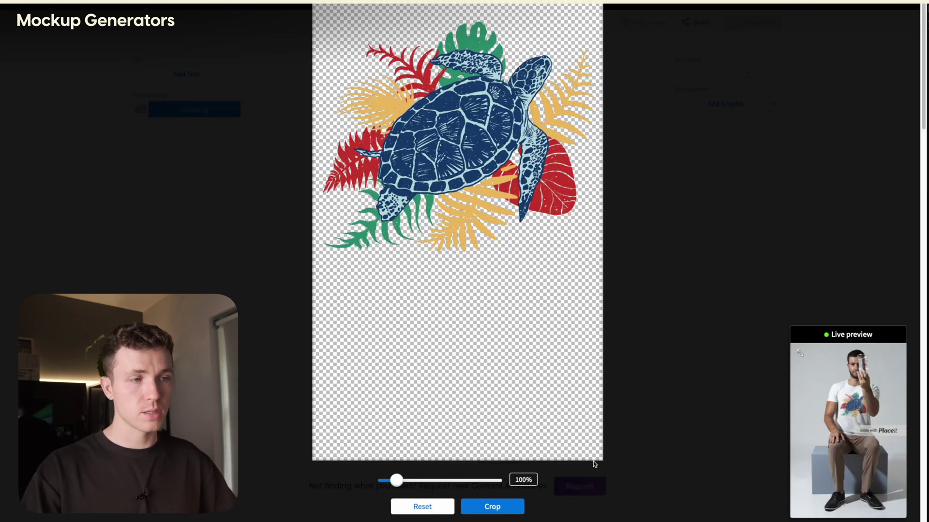
{"action": "left_click", "coordinate": [494, 510]}
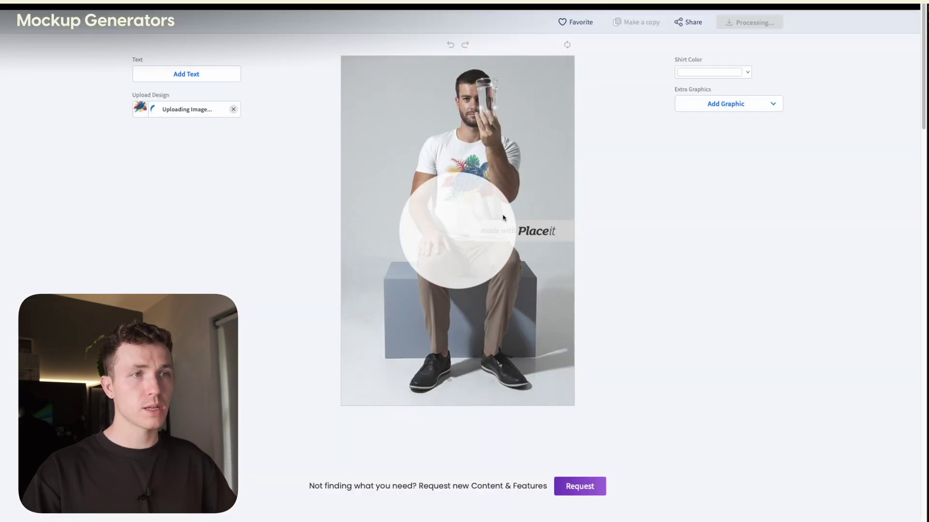
- Change the mockup shirt to black, then undo back to white
{"action": "left_click", "coordinate": [697, 109]}
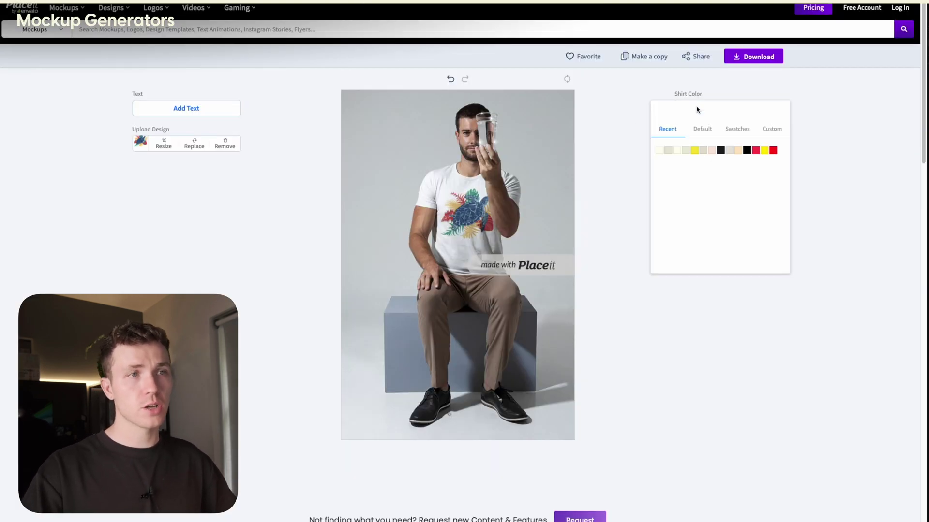
{"action": "left_click", "coordinate": [720, 150]}
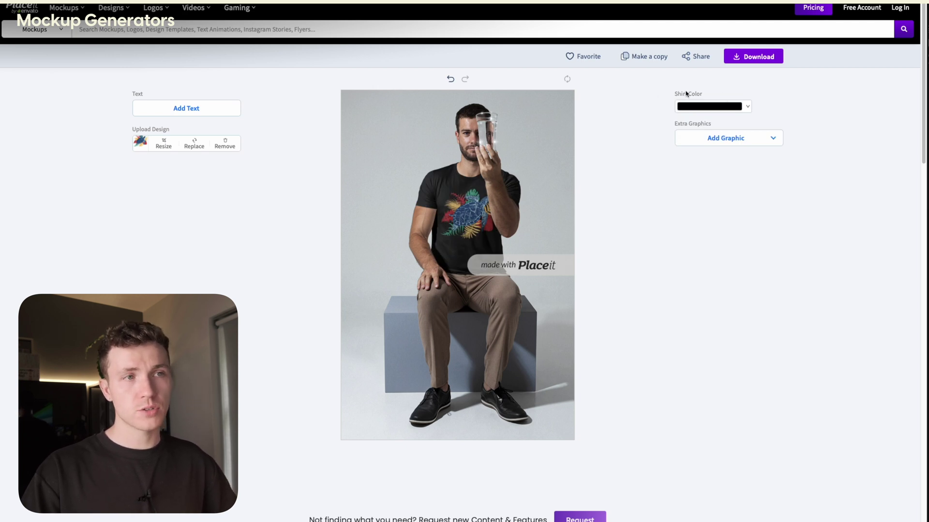
{"action": "left_click", "coordinate": [693, 140]}
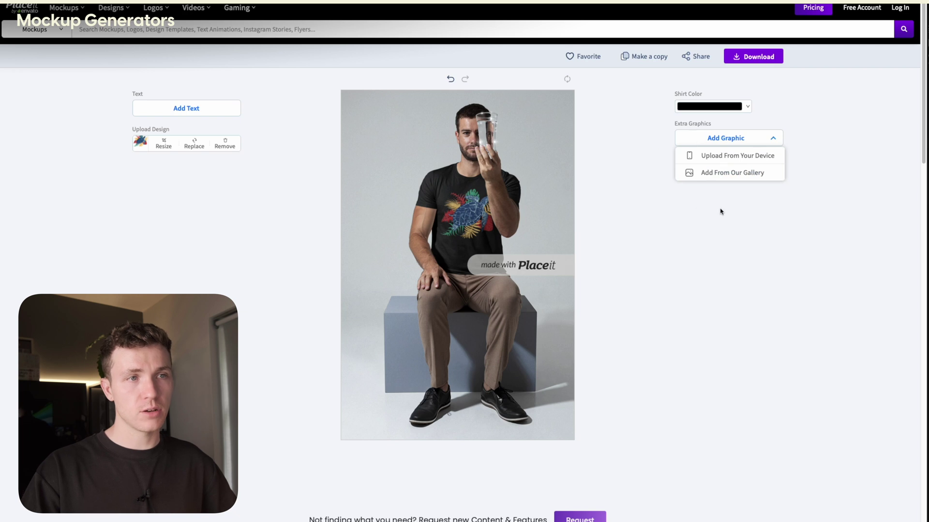
{"action": "key", "text": "ctrl+z"}
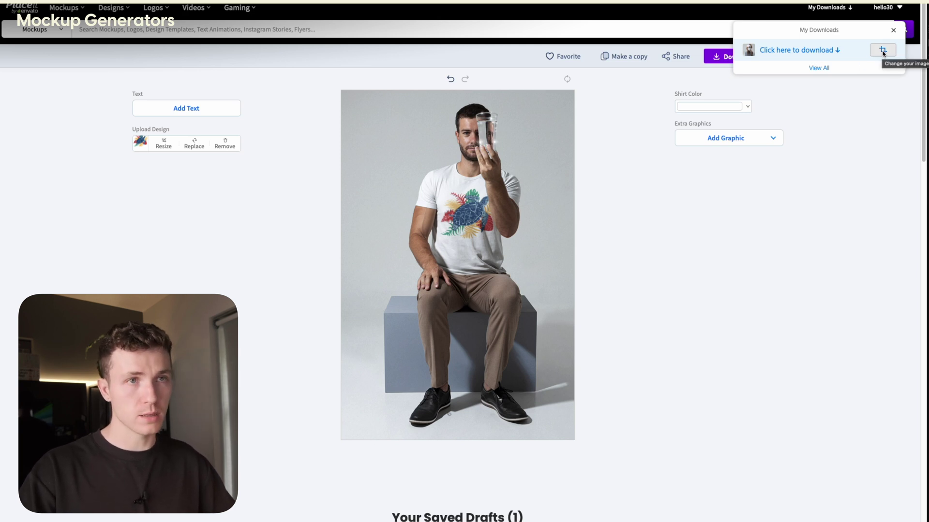
- Crop the Placeit mockup to 2700 × 2025 px, zoomed in and shifted to show face and shirt
{"action": "left_click", "coordinate": [882, 51]}
{"action": "scroll", "coordinate": [695, 242], "scroll_direction": "down", "scroll_amount": 2}
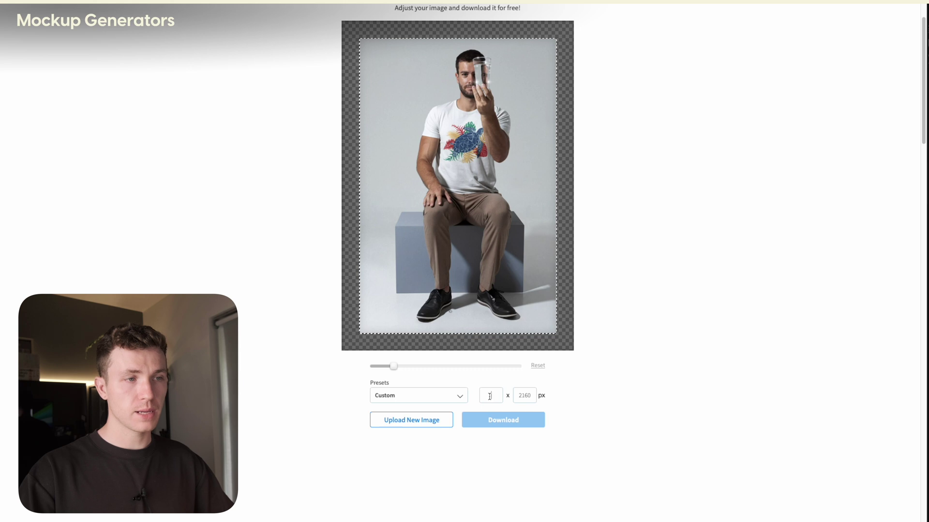
{"action": "left_click", "coordinate": [490, 396]}
{"action": "type", "text": "2700"}
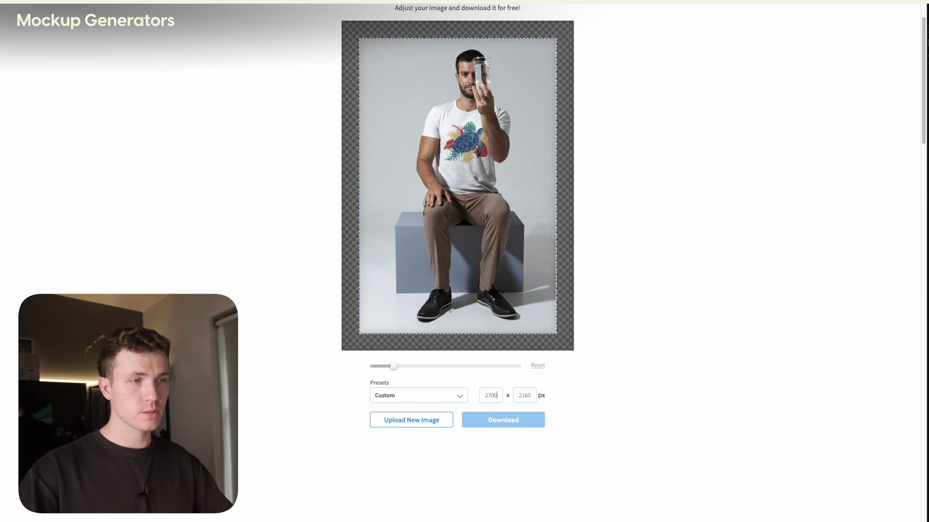
{"action": "key", "text": "Tab"}
{"action": "type", "text": "2025"}
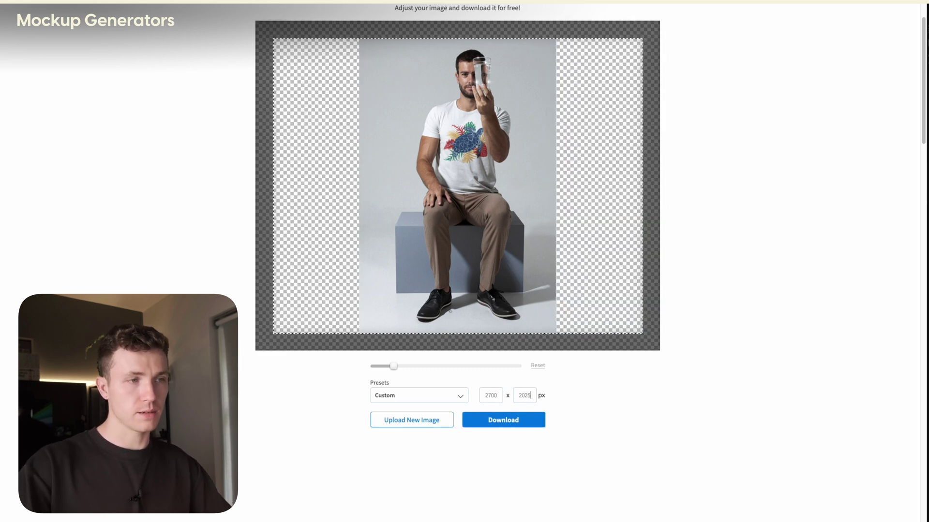
{"action": "left_click_drag", "start_coordinate": [393, 366], "coordinate": [431, 368]}
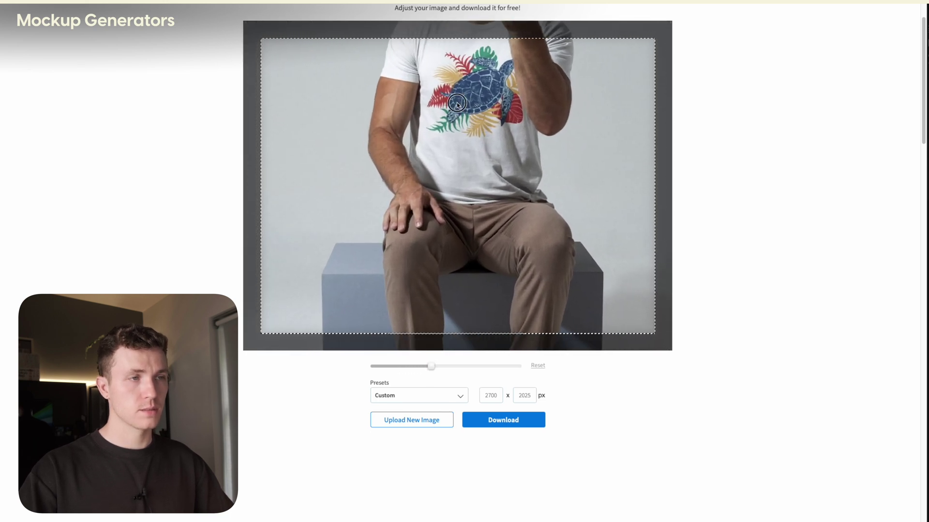
{"action": "left_click_drag", "start_coordinate": [457, 103], "coordinate": [458, 168]}
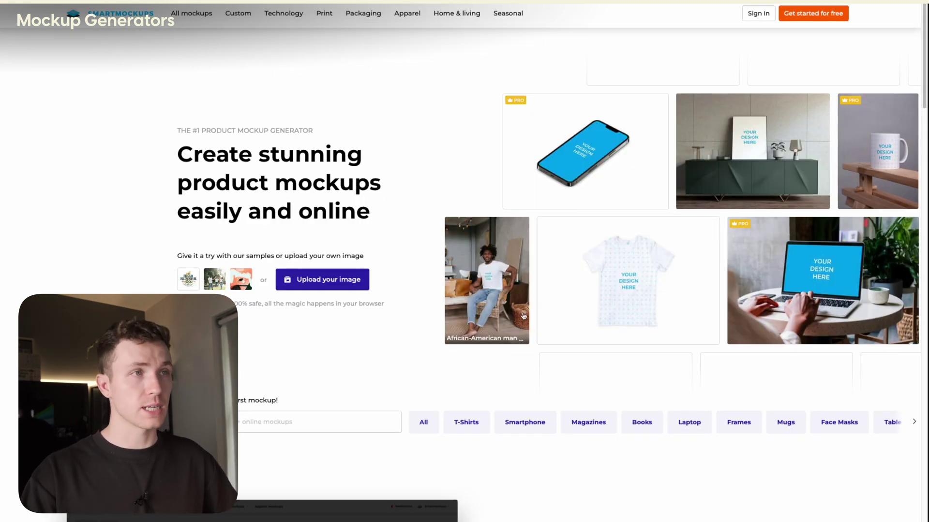
- Upload Example1.png as the design for the Valentine-scene T-shirt mockup
{"action": "mouse_move", "coordinate": [408, 13]}
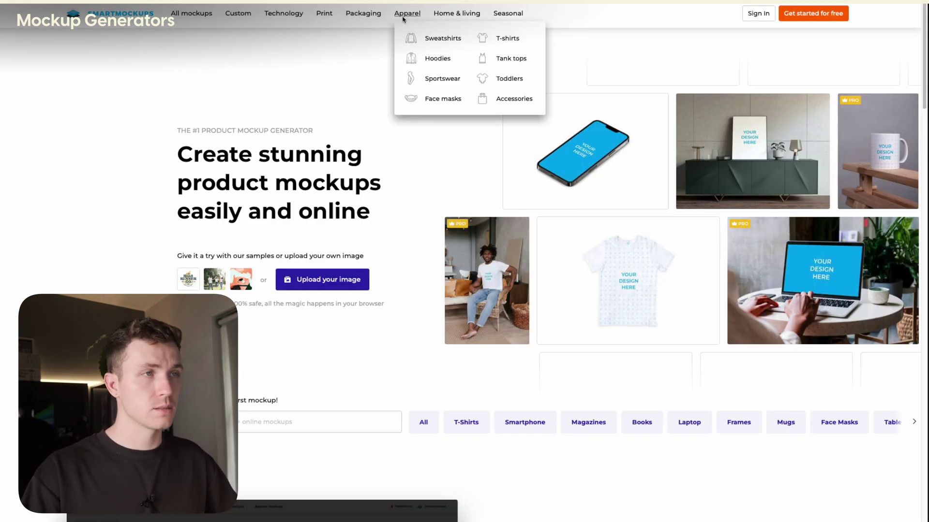
{"action": "left_click", "coordinate": [507, 39]}
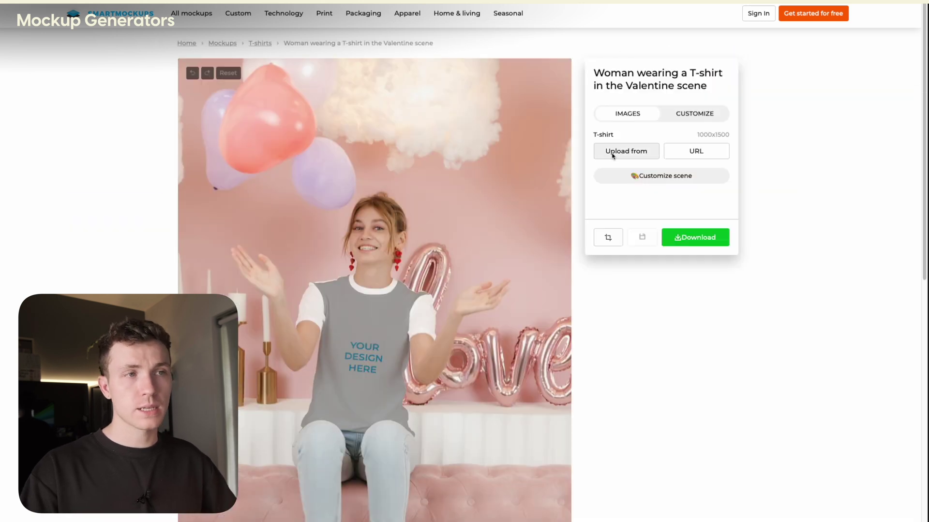
{"action": "left_click", "coordinate": [615, 154]}
{"action": "left_click", "coordinate": [623, 126]}
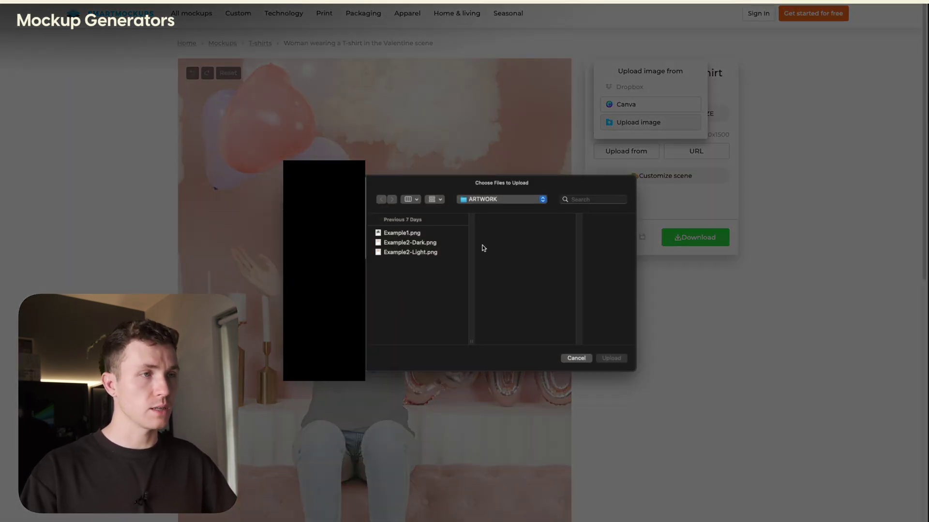
{"action": "double_click", "coordinate": [414, 233]}
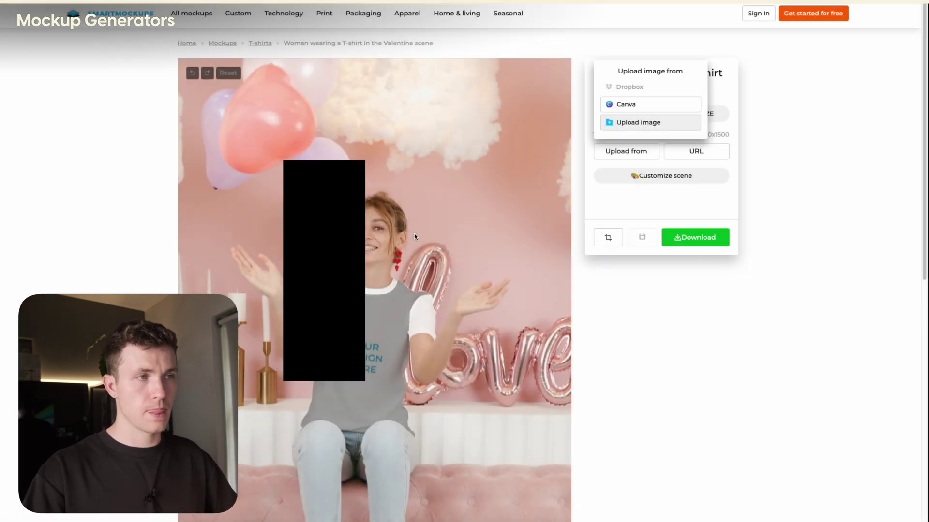
- Crop the turtle design and move it slightly lower on the woman's shirt
{"action": "left_click", "coordinate": [704, 150]}
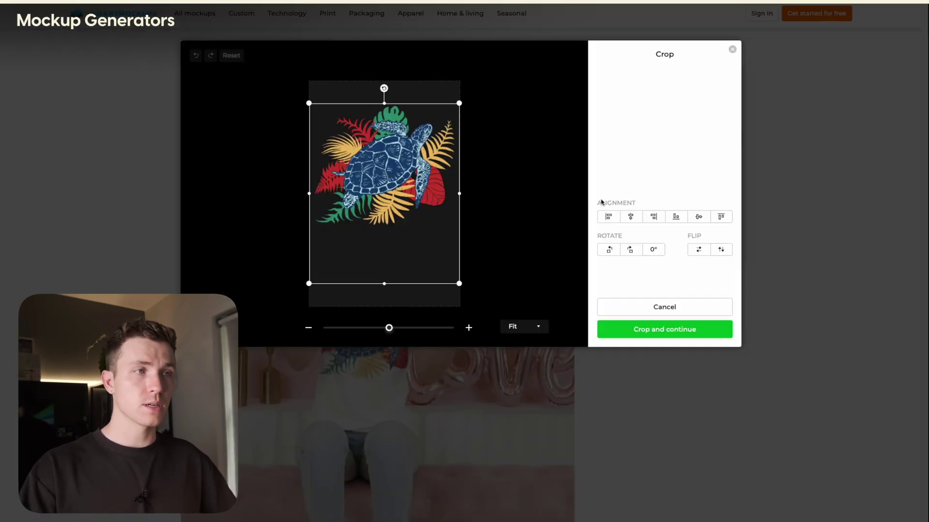
{"action": "scroll", "coordinate": [403, 344], "scroll_direction": "down", "scroll_amount": 2}
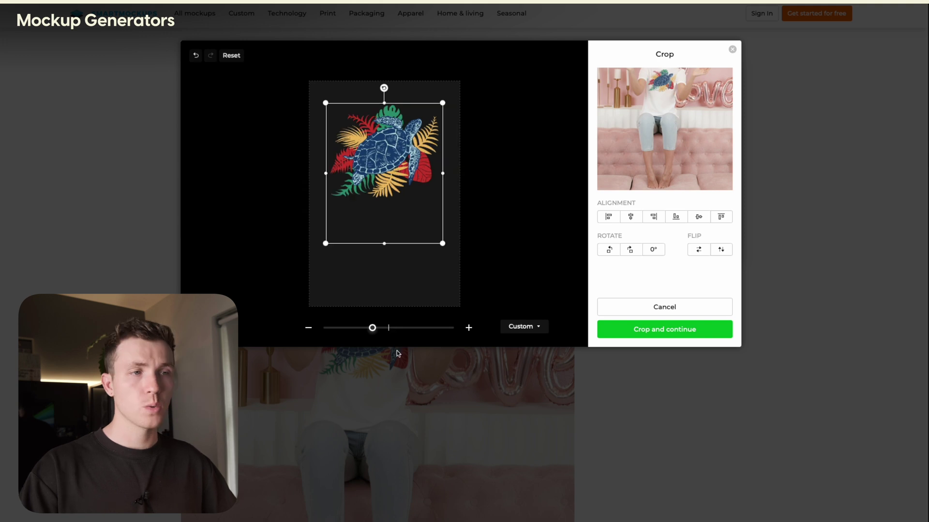
{"action": "left_click", "coordinate": [647, 335]}
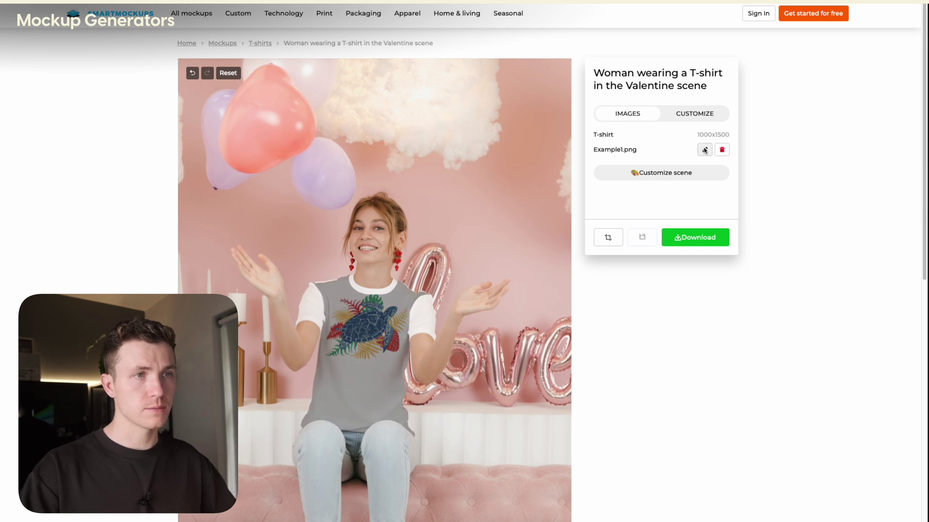
{"action": "left_click", "coordinate": [705, 150]}
{"action": "left_click_drag", "start_coordinate": [383, 167], "coordinate": [382, 176]}
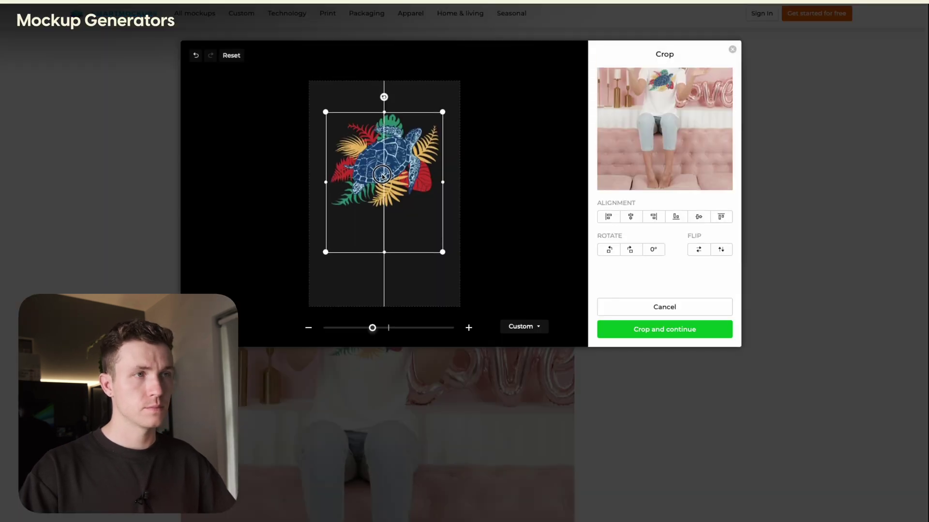
{"action": "left_click", "coordinate": [621, 338]}
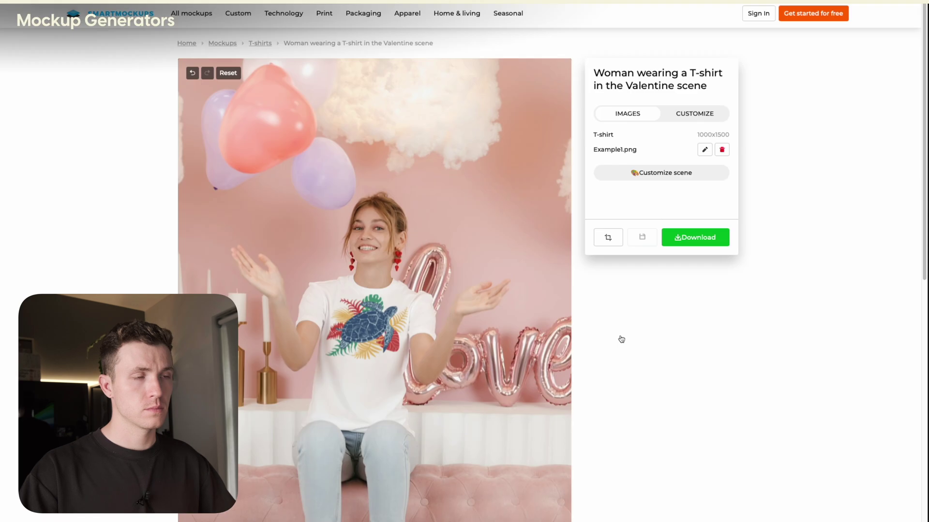
{"action": "scroll", "coordinate": [635, 321], "scroll_direction": "down", "scroll_amount": 1}
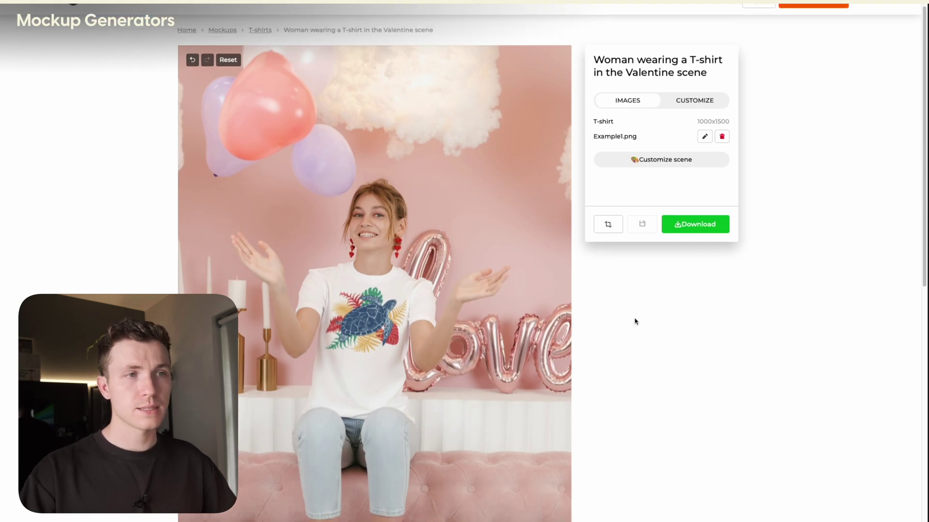
- Review download quality options, then compare Smartmockups' $9/month Pro price with Placeit's $7.47/month
{"action": "left_click", "coordinate": [695, 223]}
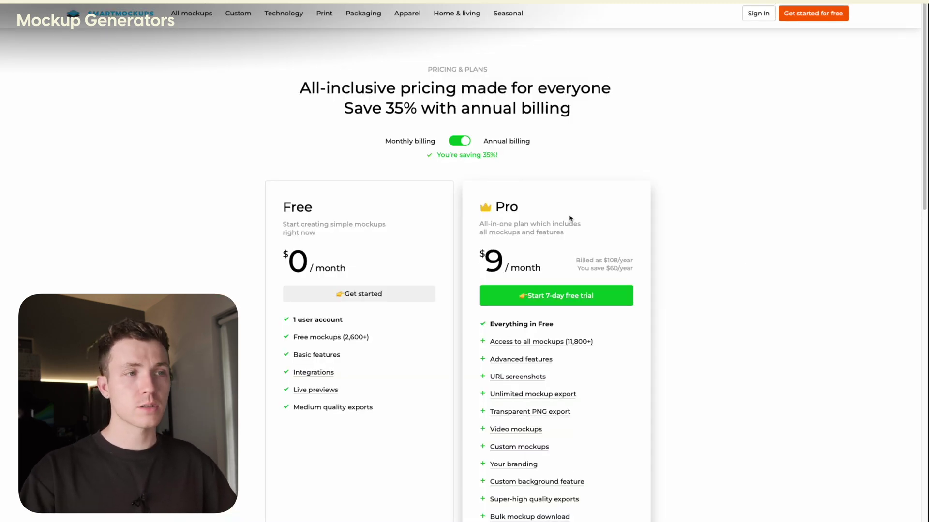
{"action": "double_click", "coordinate": [489, 261]}
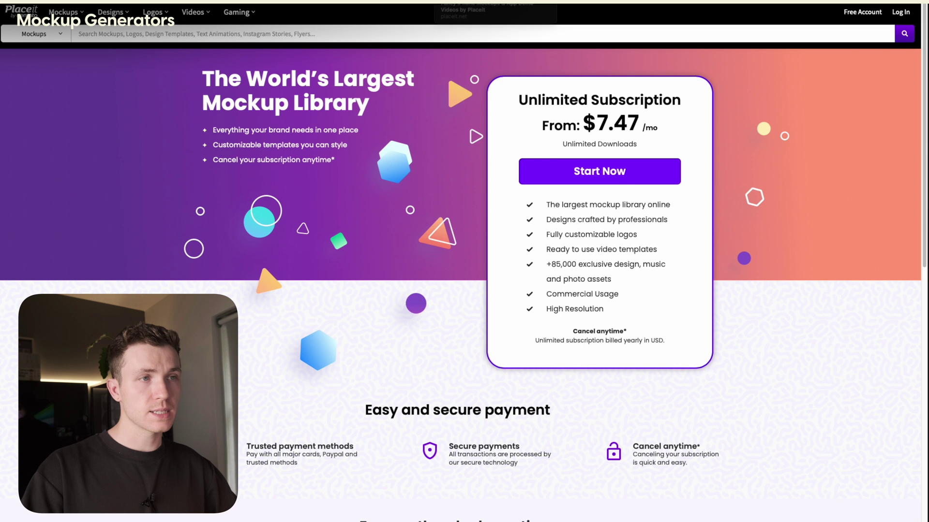
{"action": "left_click_drag", "start_coordinate": [598, 124], "coordinate": [642, 127]}
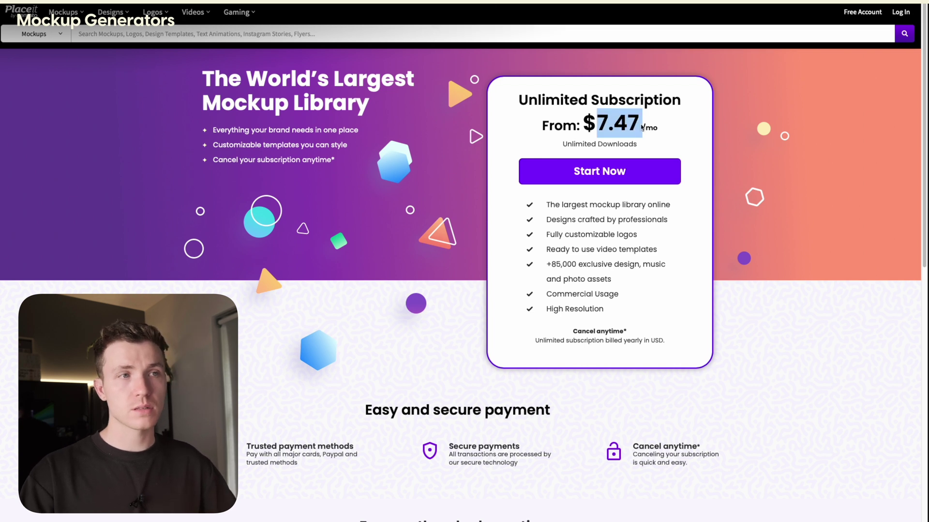
{"action": "left_click", "coordinate": [655, 129]}
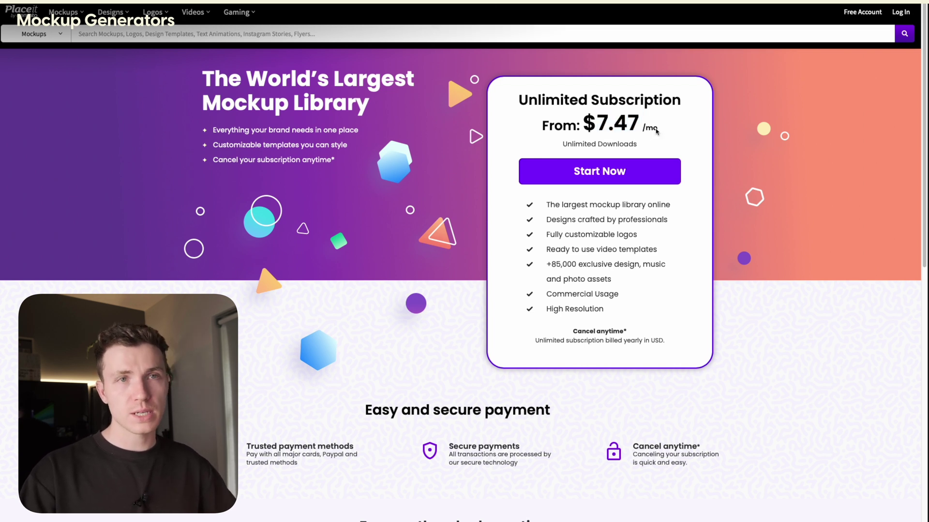